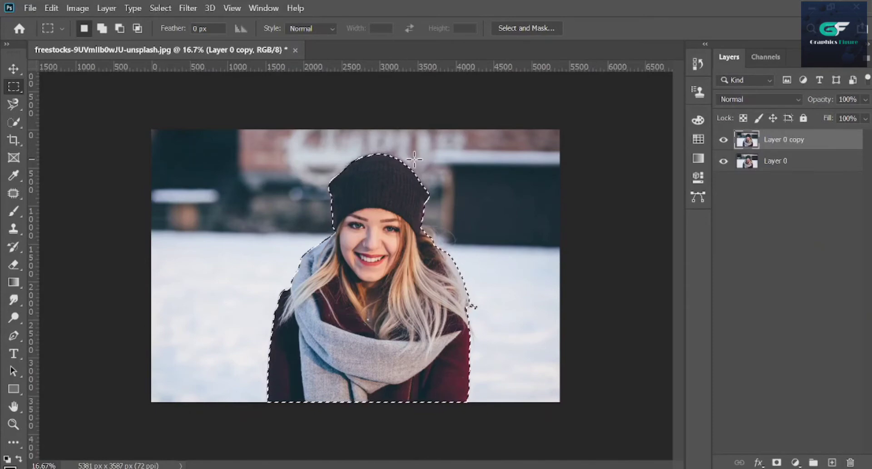
Refine the selection around the woman with the Quick Selection tool, adding the loose hair beside her hat and shoulder.
{"action": "scroll", "coordinate": [417, 248], "scroll_direction": "up", "scroll_amount": 3}
{"action": "scroll", "coordinate": [418, 248], "scroll_direction": "up", "scroll_amount": 1}
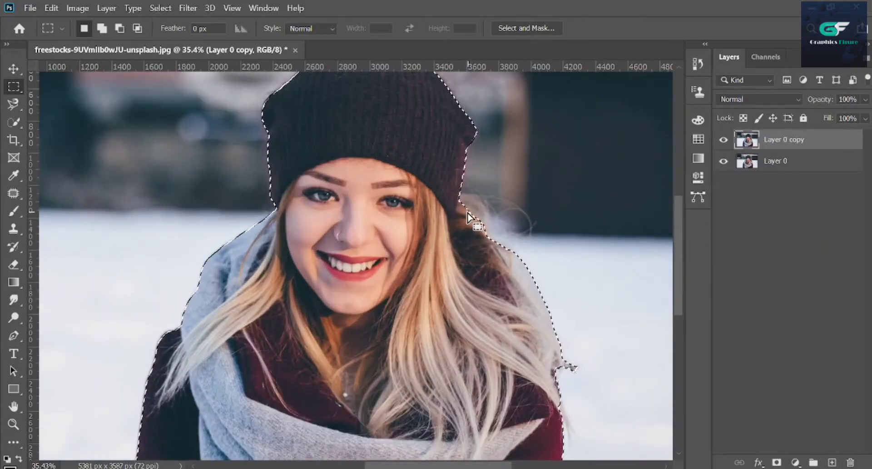
{"action": "key", "text": "super"}
{"action": "key", "text": "super"}
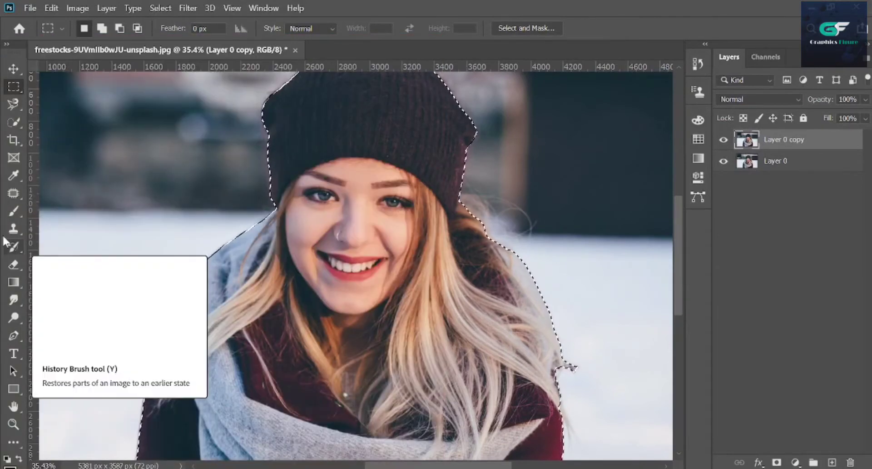
{"action": "left_click", "coordinate": [13, 122]}
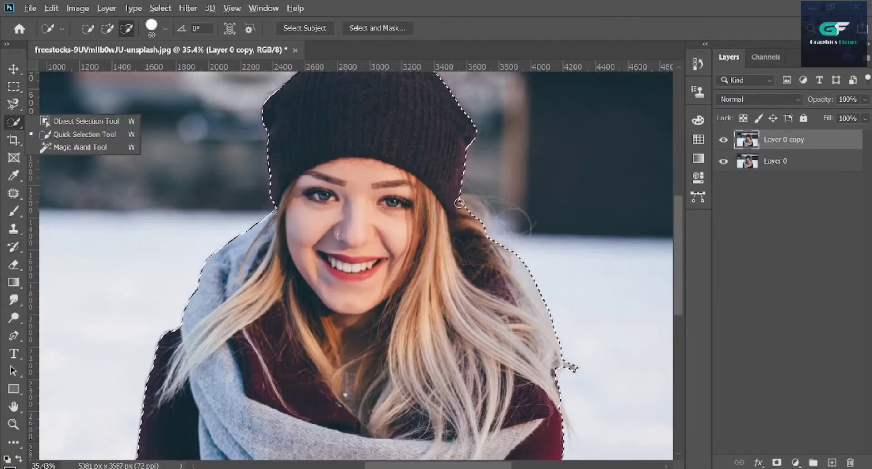
{"action": "left_click", "coordinate": [461, 205], "text": "alt"}
{"action": "mouse_move", "coordinate": [461, 205]}
{"action": "left_mouse_down"}
{"action": "mouse_move", "coordinate": [461, 218]}
{"action": "mouse_move", "coordinate": [525, 277]}
{"action": "left_mouse_up"}
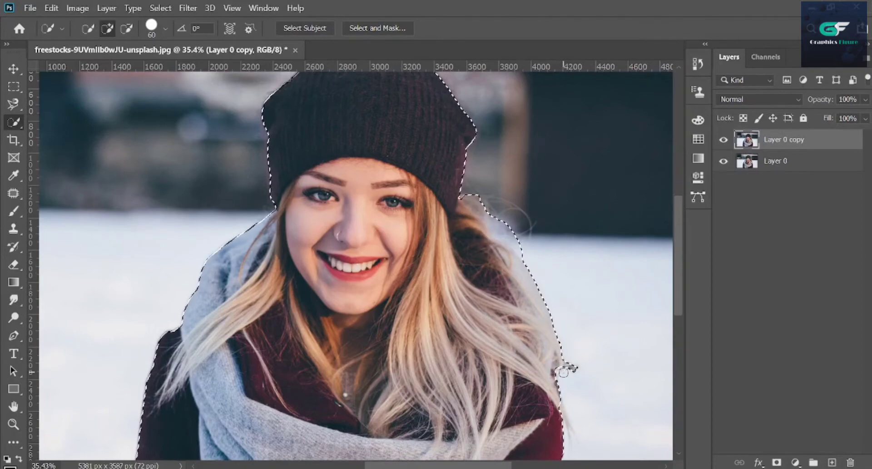
{"action": "left_click_drag", "start_coordinate": [508, 419], "coordinate": [470, 267]}
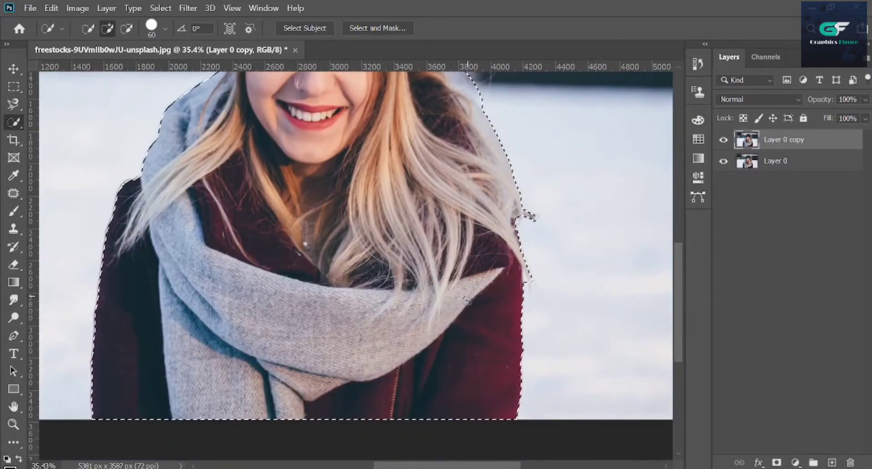
{"action": "left_click_drag", "start_coordinate": [318, 275], "coordinate": [461, 312]}
{"action": "mouse_move", "coordinate": [358, 207]}
{"action": "left_mouse_down"}
{"action": "mouse_move", "coordinate": [358, 282]}
{"action": "mouse_move", "coordinate": [335, 383]}
{"action": "left_mouse_up"}
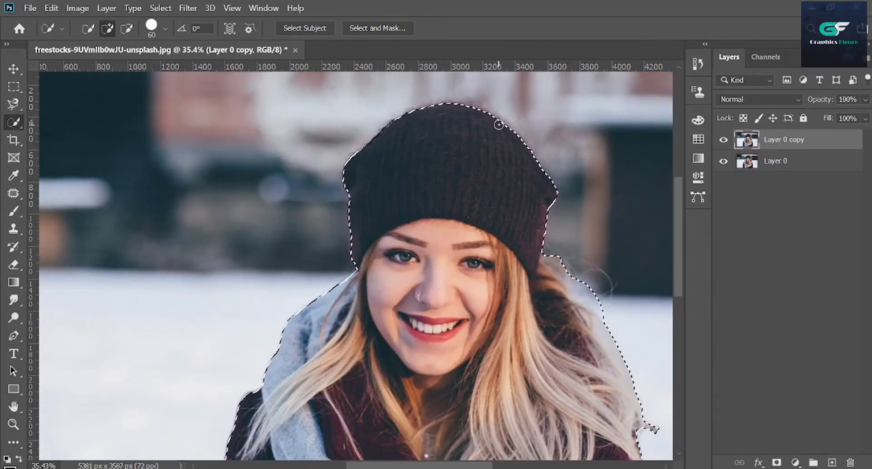
{"action": "mouse_move", "coordinate": [404, 120]}
{"action": "left_mouse_down"}
{"action": "mouse_move", "coordinate": [355, 158]}
{"action": "mouse_move", "coordinate": [341, 191]}
{"action": "mouse_move", "coordinate": [371, 246]}
{"action": "left_mouse_up"}
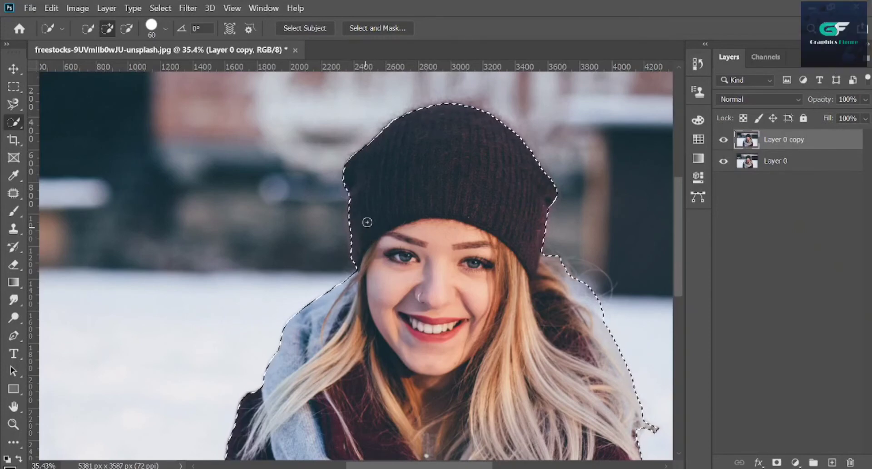
Smooth the selection with a sample radius of 4 pixels, with the effect applied at canvas bounds.
{"action": "left_click", "coordinate": [160, 7]}
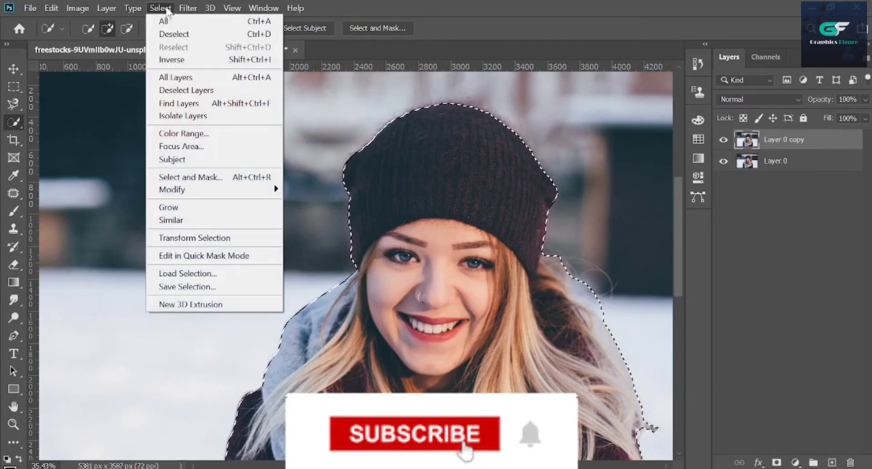
{"action": "mouse_move", "coordinate": [273, 187]}
{"action": "left_click", "coordinate": [347, 203]}
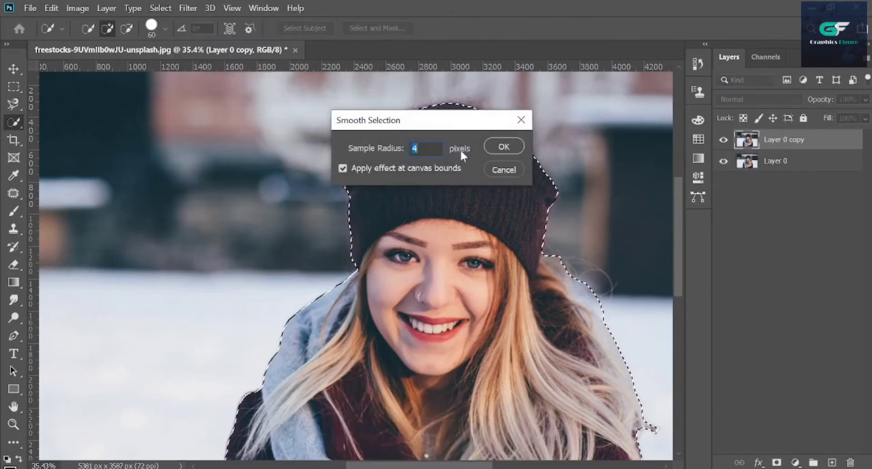
{"action": "left_click", "coordinate": [503, 146]}
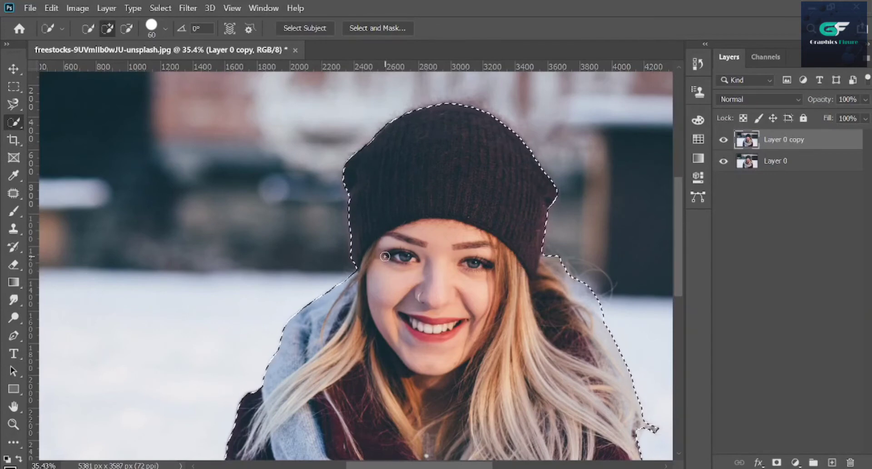
Save the selection as a new channel named "new".
{"action": "scroll", "coordinate": [521, 272], "scroll_direction": "down", "scroll_amount": 2}
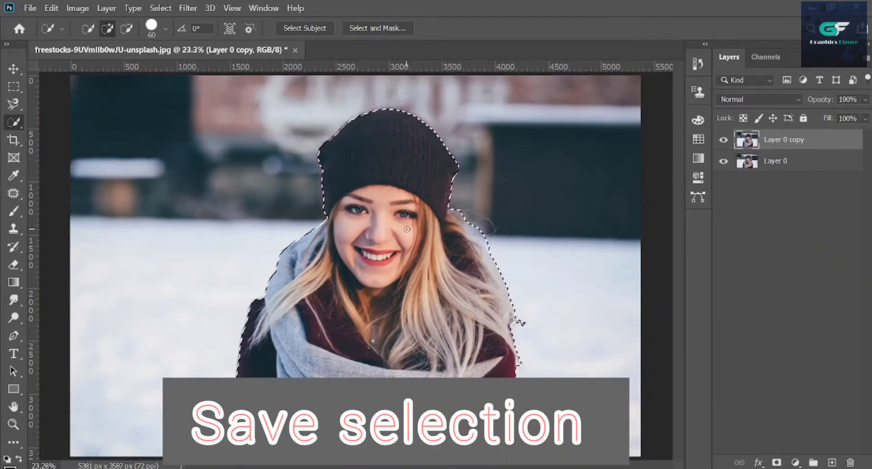
{"action": "right_click", "coordinate": [407, 227]}
{"action": "left_click", "coordinate": [469, 286]}
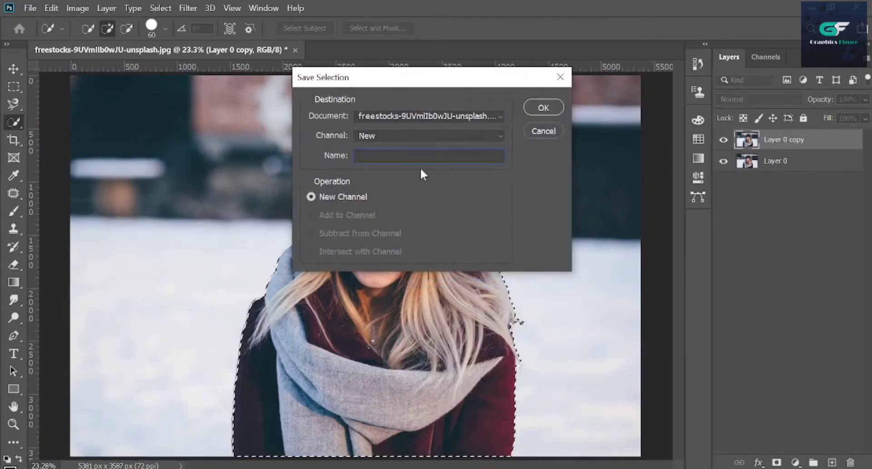
{"action": "type", "text": "new"}
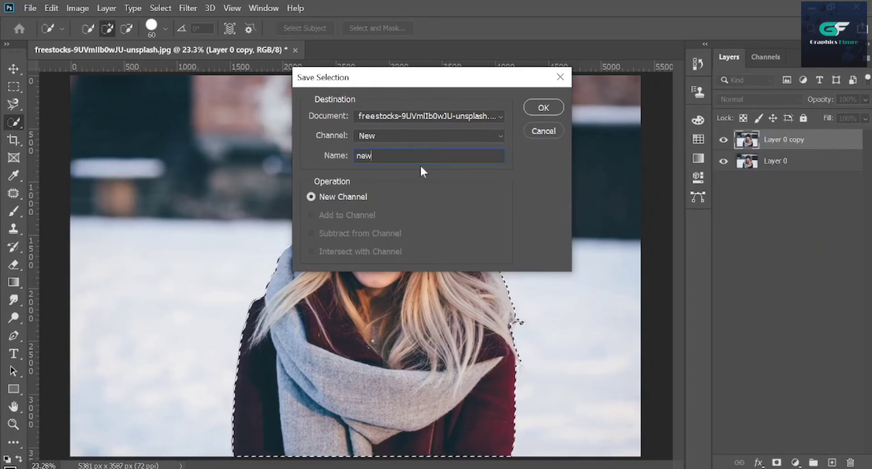
{"action": "left_click", "coordinate": [544, 109]}
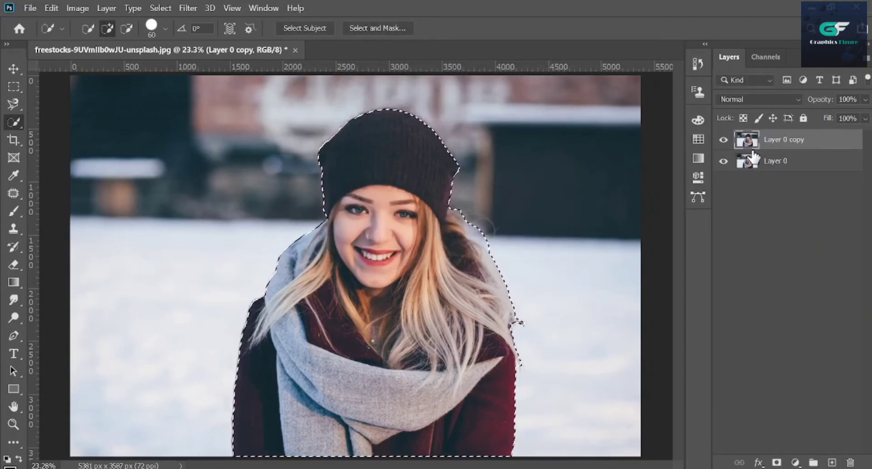
Copy the selected woman onto a new layer and delete the Layer 0 copy layer.
{"action": "key", "text": "ctrl+j"}
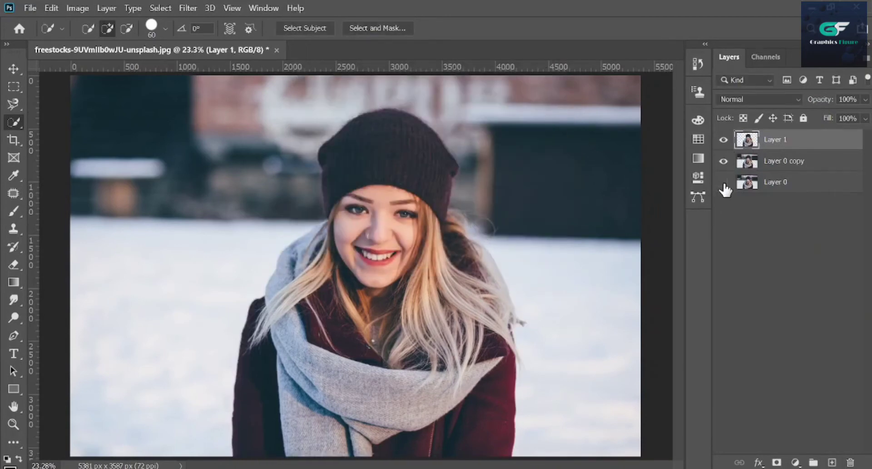
{"action": "left_click", "coordinate": [742, 178]}
{"action": "left_click", "coordinate": [724, 161]}
{"action": "left_click", "coordinate": [781, 164]}
{"action": "key", "text": "Delete"}
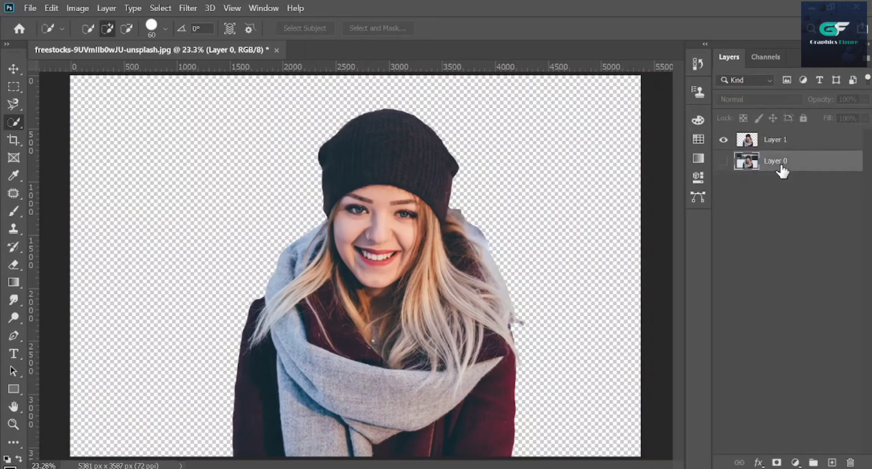
Make Layer 0 visible and hide the Layer 1 cutout.
{"action": "left_click", "coordinate": [724, 162]}
{"action": "left_click", "coordinate": [723, 161]}
{"action": "left_click", "coordinate": [724, 162]}
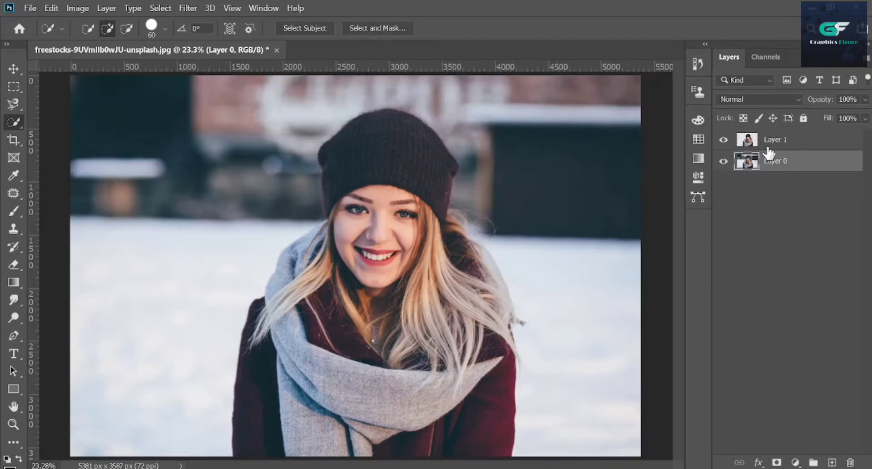
{"action": "left_click", "coordinate": [726, 141]}
Load the saved "new" channel as a selection on Layer 0.
{"action": "left_click", "coordinate": [767, 66]}
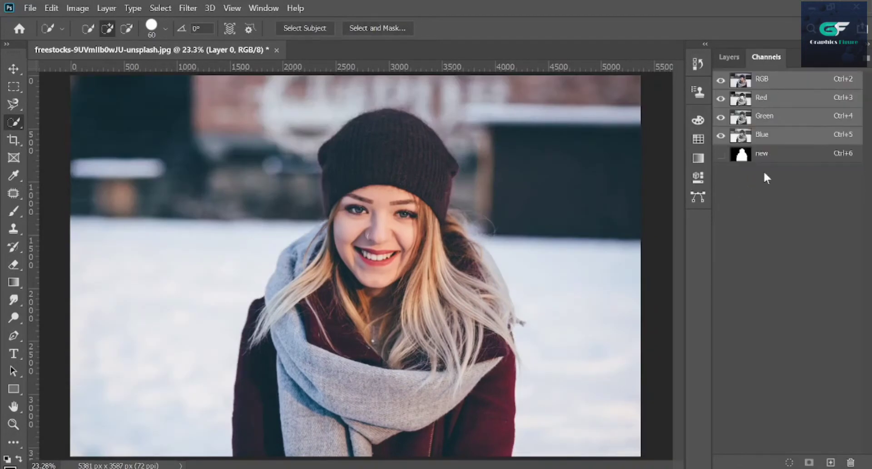
{"action": "left_click", "coordinate": [740, 158], "text": "ctrl"}
{"action": "left_click", "coordinate": [730, 57]}
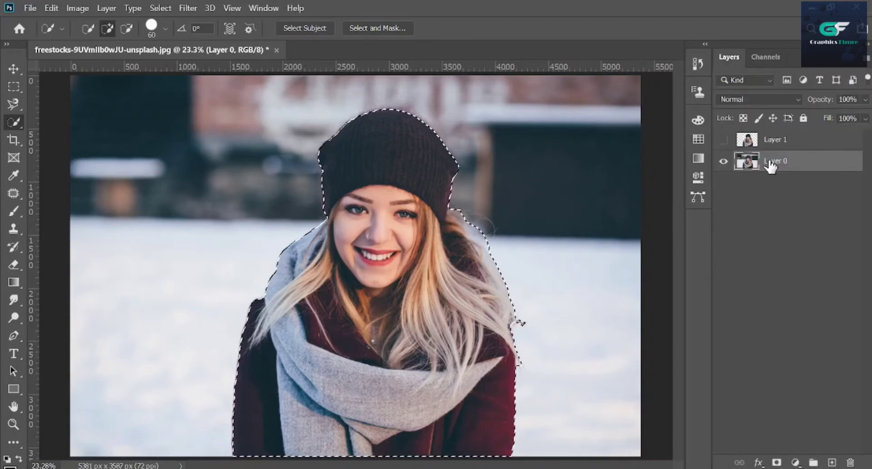
Expand the selection around the woman twice, by 40 pixels each time.
{"action": "left_click", "coordinate": [154, 6]}
{"action": "mouse_move", "coordinate": [185, 190]}
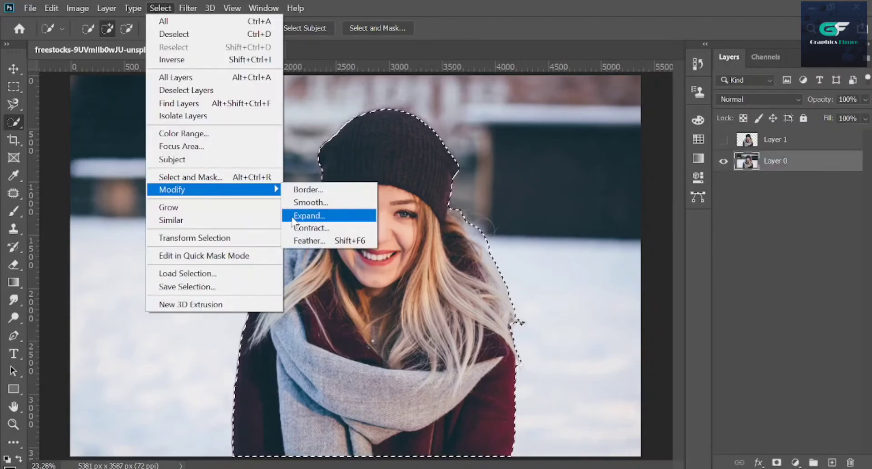
{"action": "left_click", "coordinate": [300, 215]}
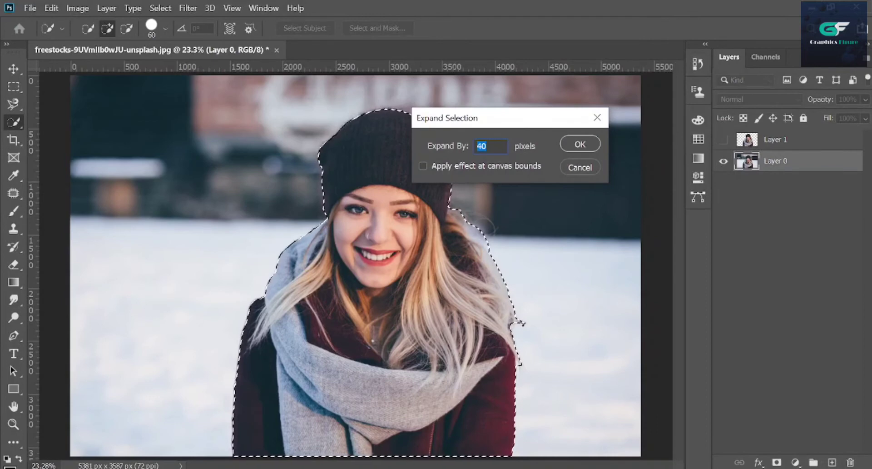
{"action": "left_click", "coordinate": [577, 144]}
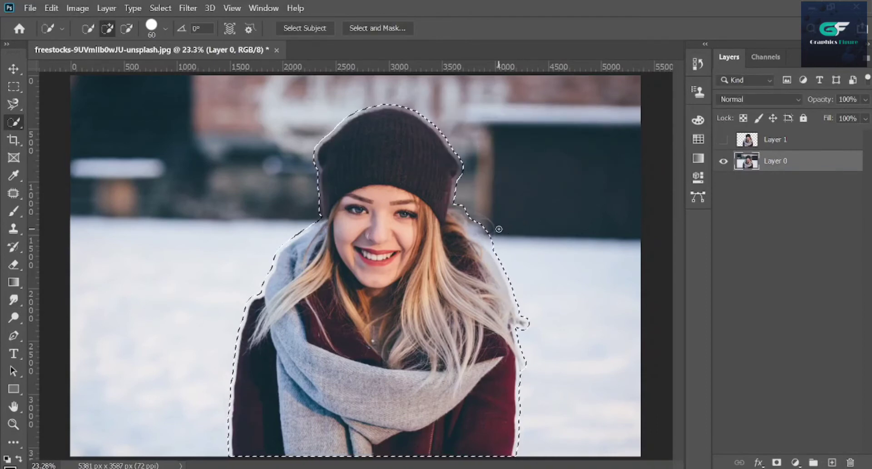
{"action": "left_click", "coordinate": [161, 8]}
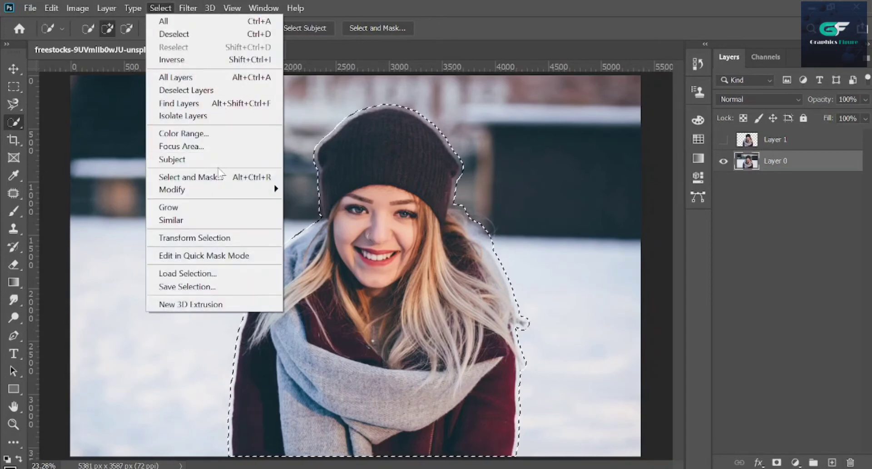
{"action": "mouse_move", "coordinate": [225, 190]}
{"action": "left_click", "coordinate": [293, 220]}
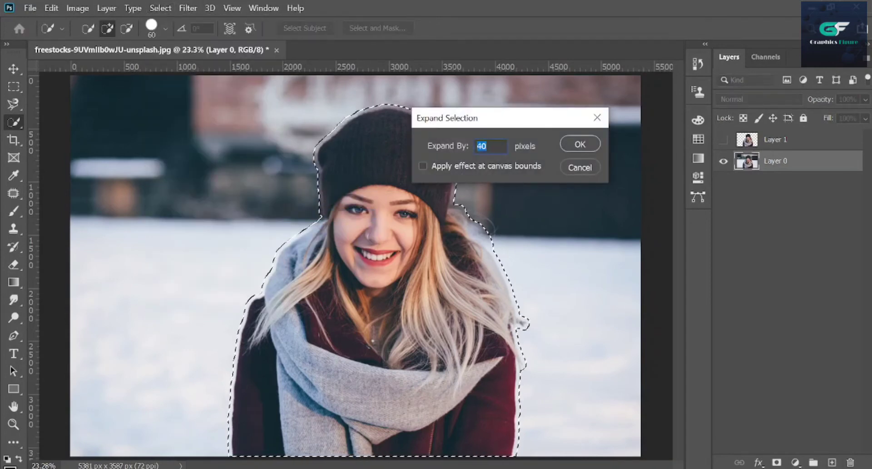
{"action": "left_click", "coordinate": [583, 144]}
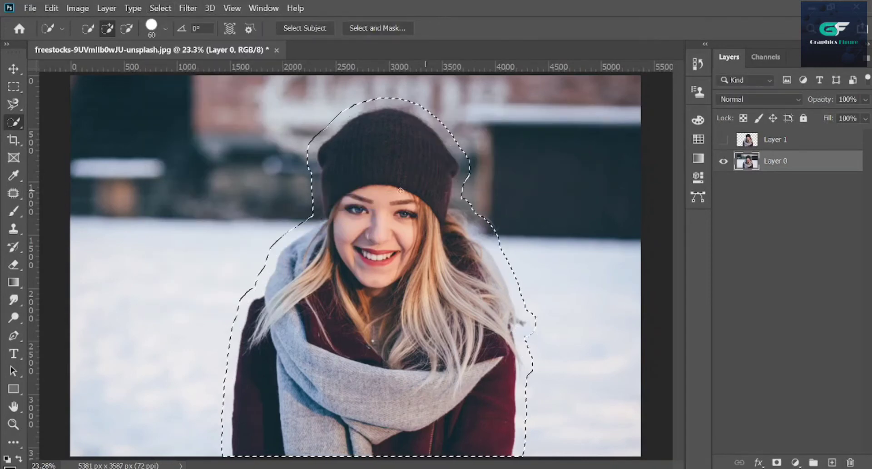
Fill the selected area of Layer 0 with Content-Aware, Color Adaptation on, Normal mode and 100% opacity, and deselect.
{"action": "right_click", "coordinate": [400, 190]}
{"action": "left_click", "coordinate": [411, 358]}
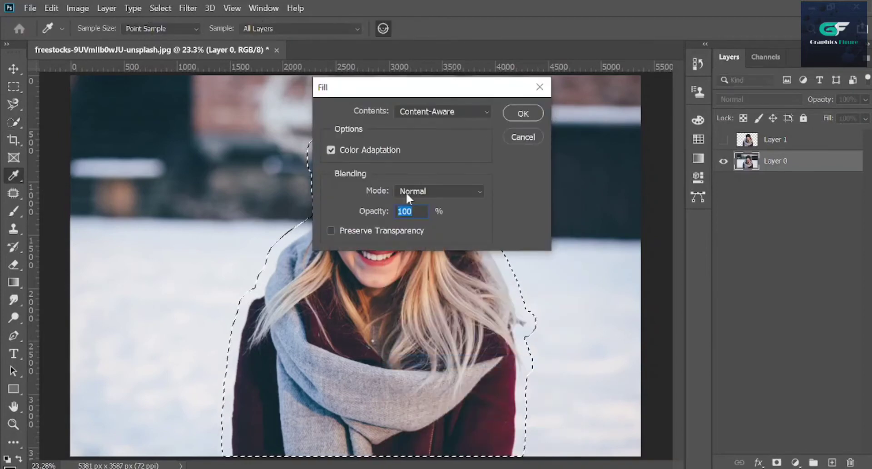
{"action": "left_click", "coordinate": [527, 112]}
{"action": "key", "text": "w"}
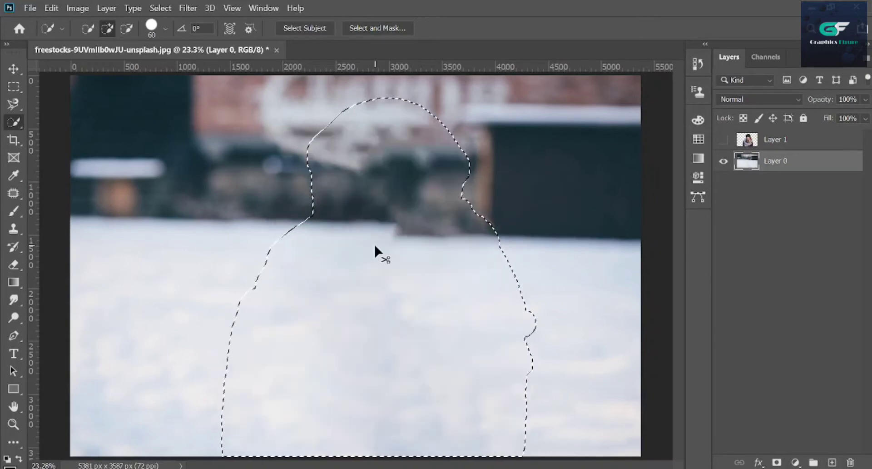
{"action": "key", "text": "ctrl+d"}
Show the Layer 1 cutout again and erase the stray bit at the edge of her hair near the shoulder.
{"action": "key", "text": "s"}
{"action": "left_click", "coordinate": [724, 140]}
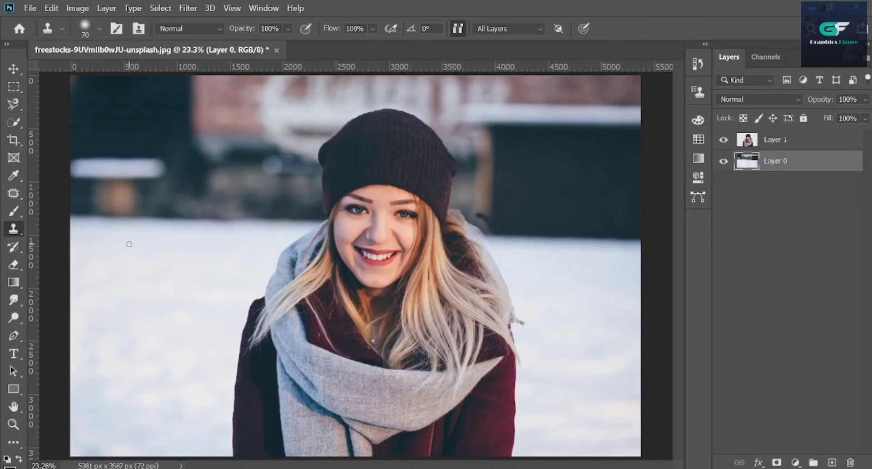
{"action": "left_click", "coordinate": [12, 265]}
{"action": "left_click", "coordinate": [775, 136]}
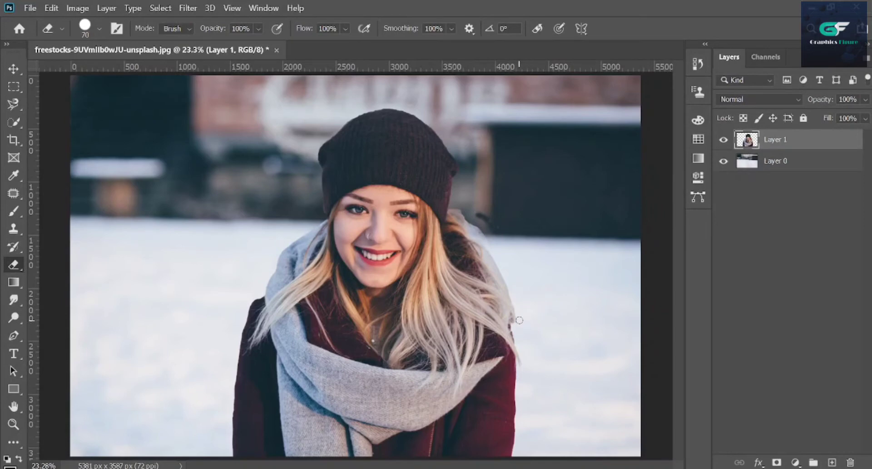
{"action": "left_click", "coordinate": [13, 69]}
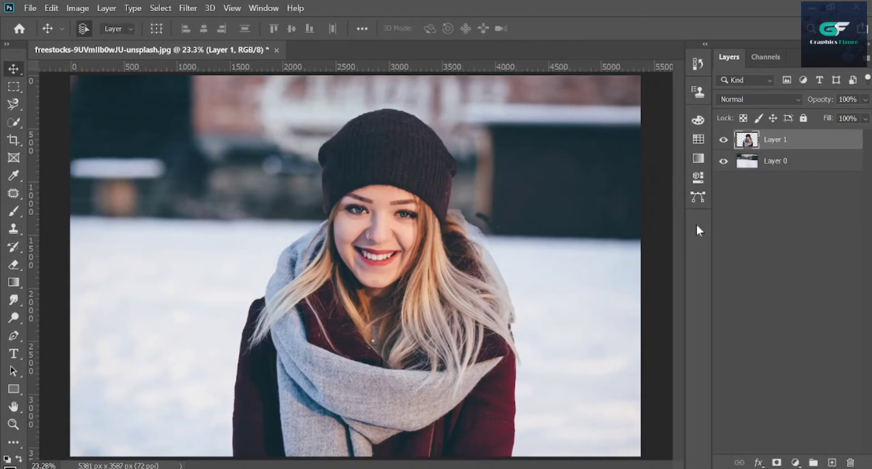
Crop both sides of the image to a width of 4265 px, keeping the full height.
{"action": "left_click", "coordinate": [14, 140]}
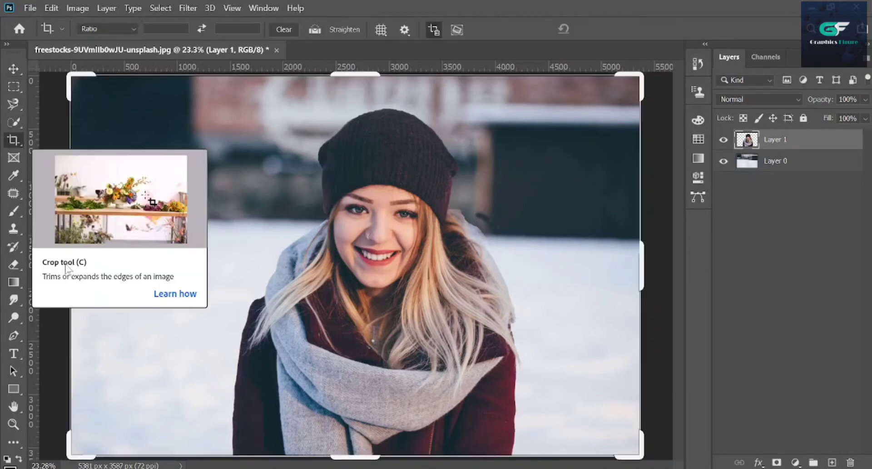
{"action": "left_click_drag", "start_coordinate": [92, 261], "coordinate": [108, 259]}
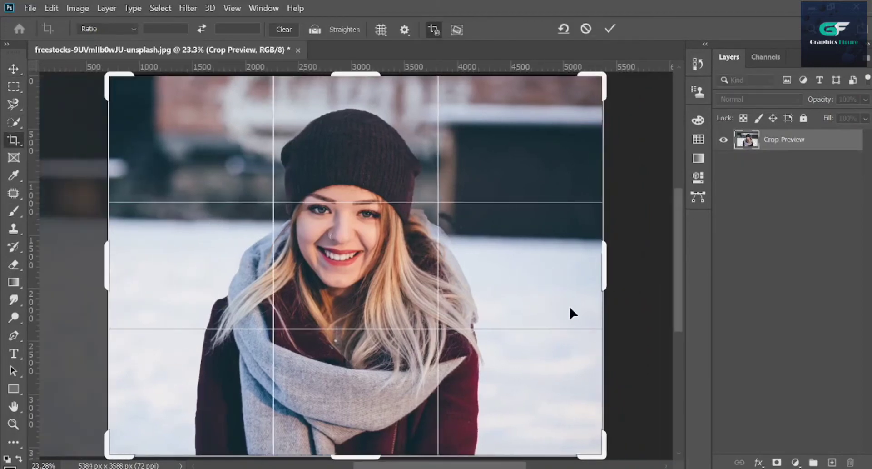
{"action": "left_click_drag", "start_coordinate": [604, 272], "coordinate": [585, 272]}
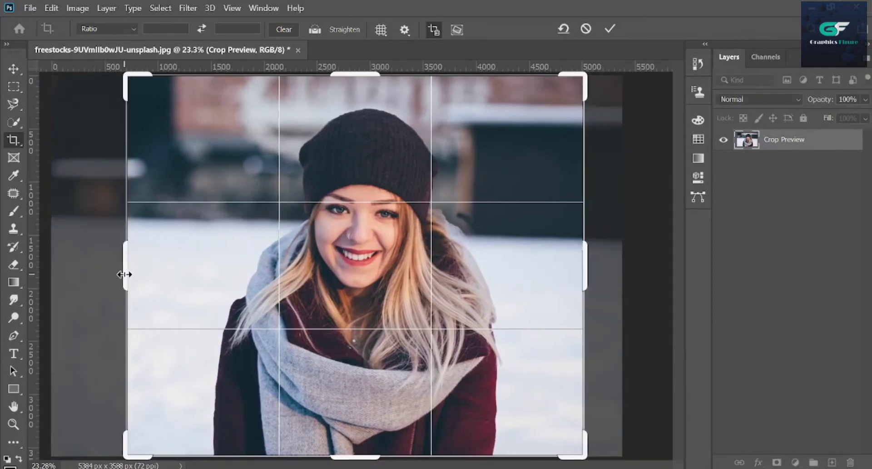
{"action": "left_click_drag", "start_coordinate": [124, 274], "coordinate": [130, 273]}
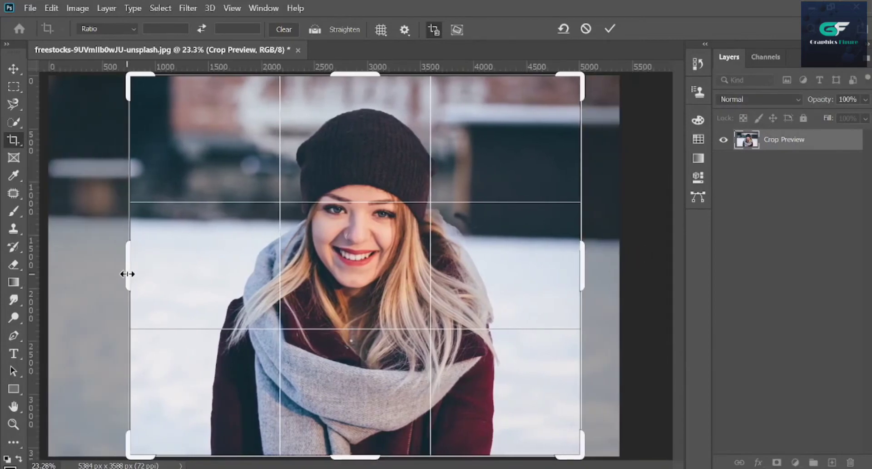
{"action": "left_click", "coordinate": [610, 28]}
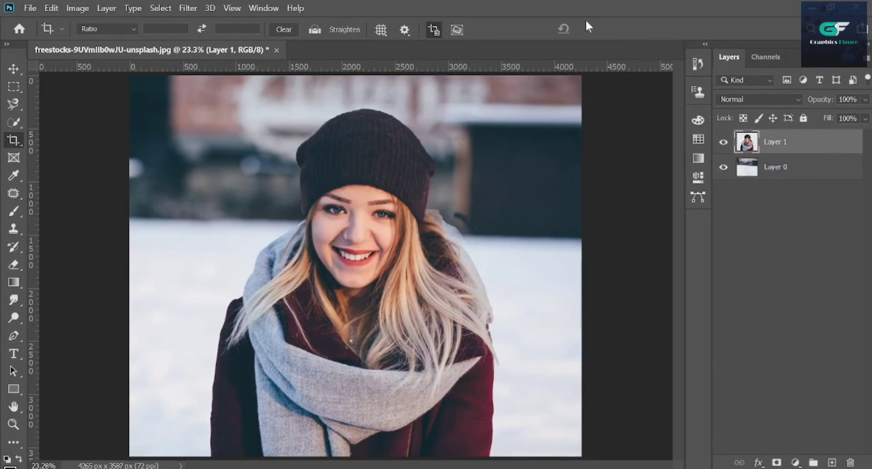
Add a new layer above Layer 1 and choose the Foreground to Transparent preset for the Gradient tool.
{"action": "left_click", "coordinate": [831, 463]}
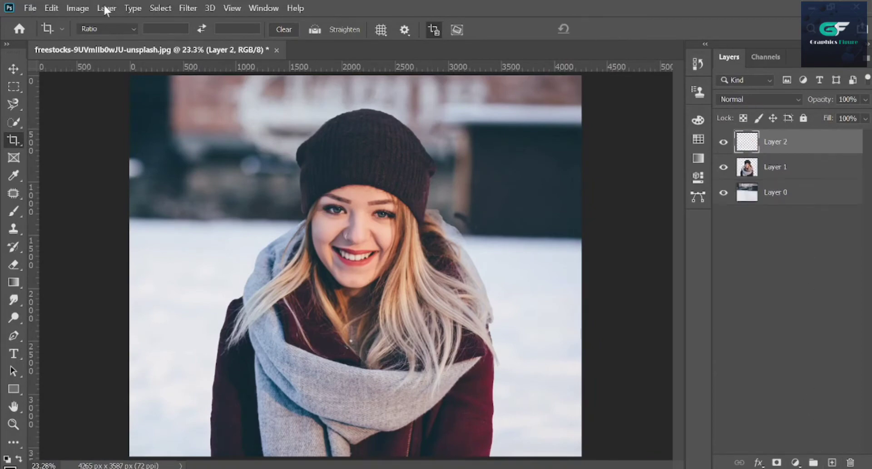
{"action": "left_click", "coordinate": [14, 282]}
{"action": "left_click", "coordinate": [86, 31]}
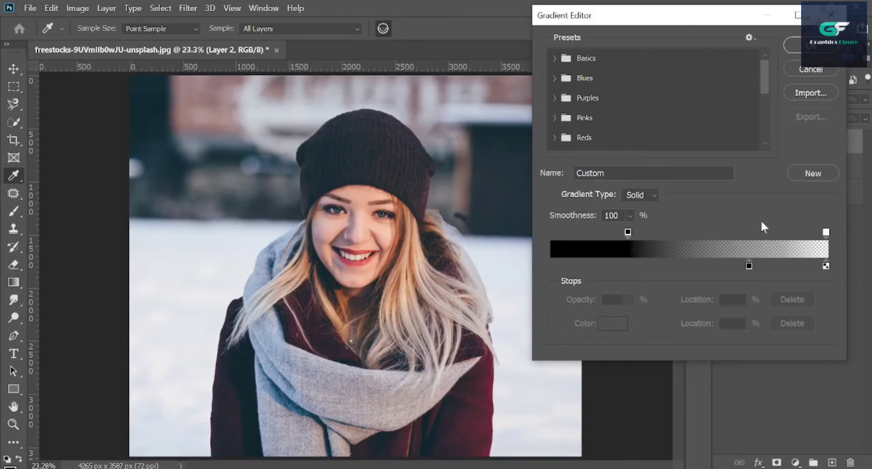
{"action": "left_click", "coordinate": [554, 58]}
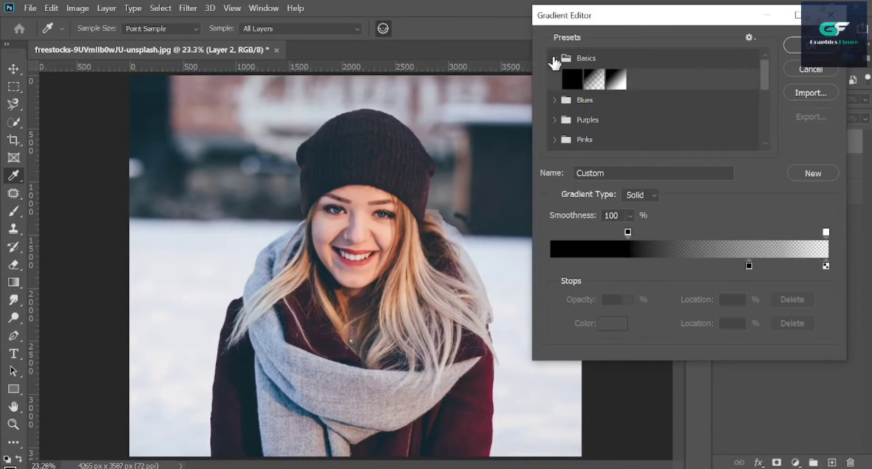
{"action": "left_click", "coordinate": [555, 100]}
{"action": "scroll", "coordinate": [555, 121], "scroll_direction": "down", "scroll_amount": 2}
{"action": "left_click", "coordinate": [558, 113]}
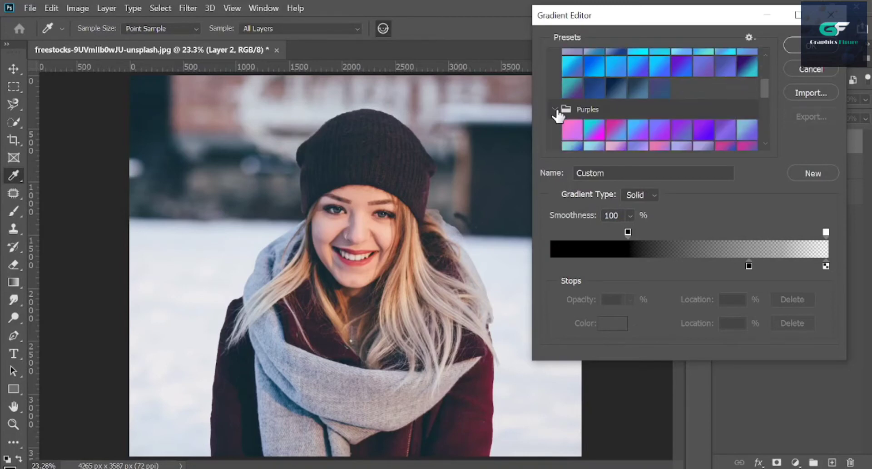
{"action": "scroll", "coordinate": [558, 111], "scroll_direction": "down", "scroll_amount": 2}
{"action": "scroll", "coordinate": [606, 99], "scroll_direction": "up", "scroll_amount": 5}
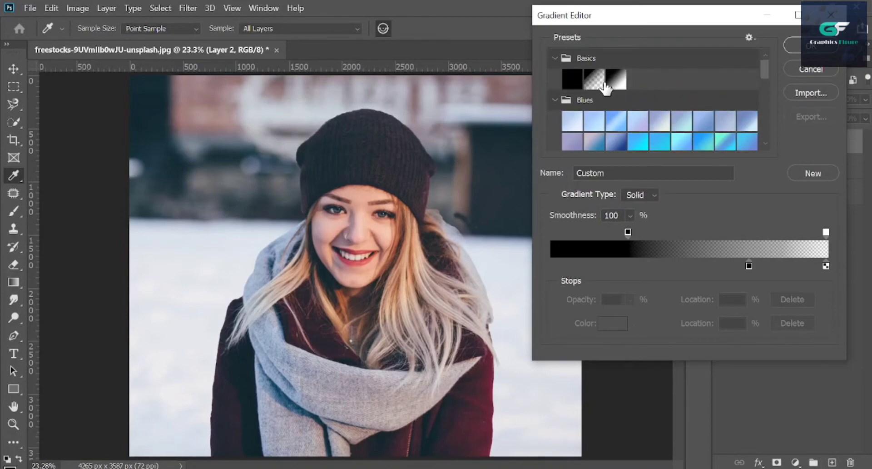
{"action": "left_click", "coordinate": [595, 80]}
Set the gradient's starting color stop to pink #f50297 and move the color midpoint to 63%, accepting the gradient.
{"action": "left_click", "coordinate": [551, 266]}
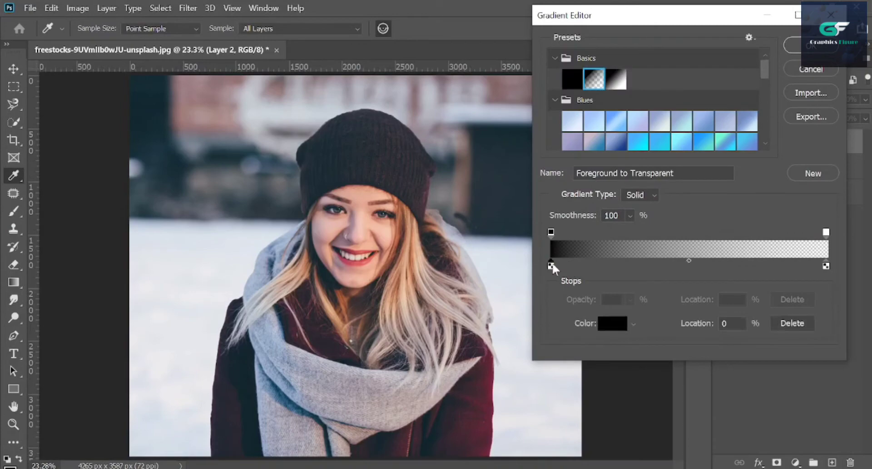
{"action": "left_click", "coordinate": [613, 323]}
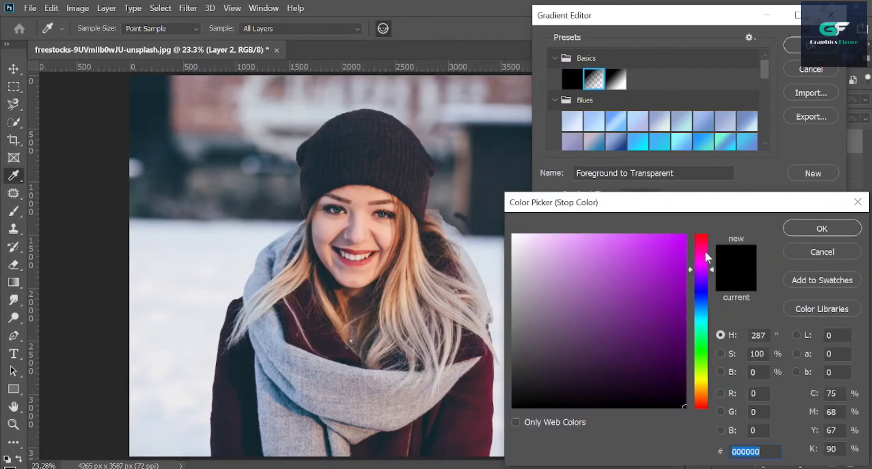
{"action": "left_click", "coordinate": [705, 252]}
{"action": "left_click", "coordinate": [684, 241]}
{"action": "left_click", "coordinate": [846, 230]}
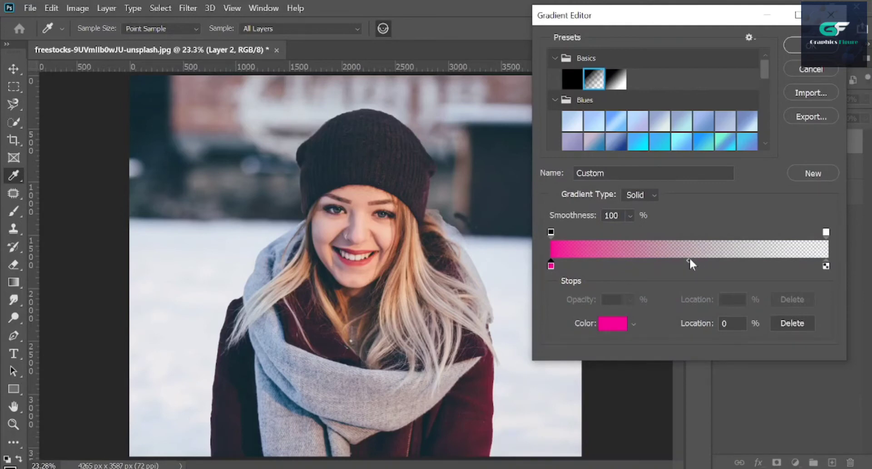
{"action": "left_click_drag", "start_coordinate": [689, 260], "coordinate": [725, 262]}
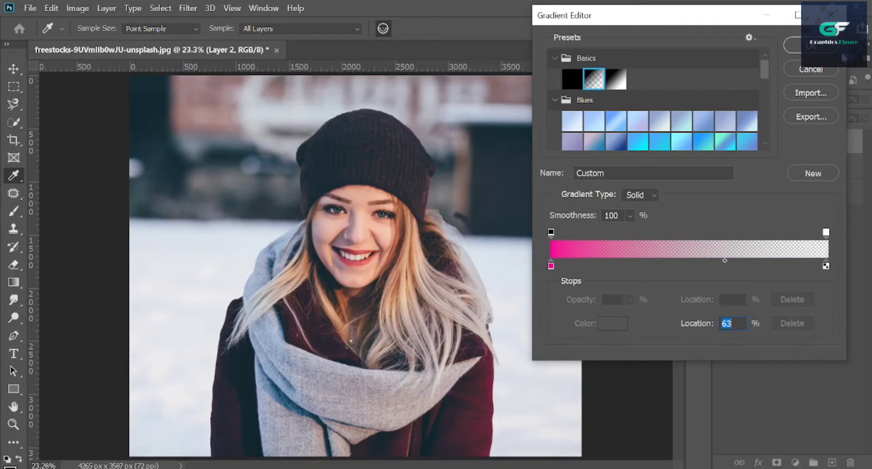
{"action": "left_click", "coordinate": [817, 49]}
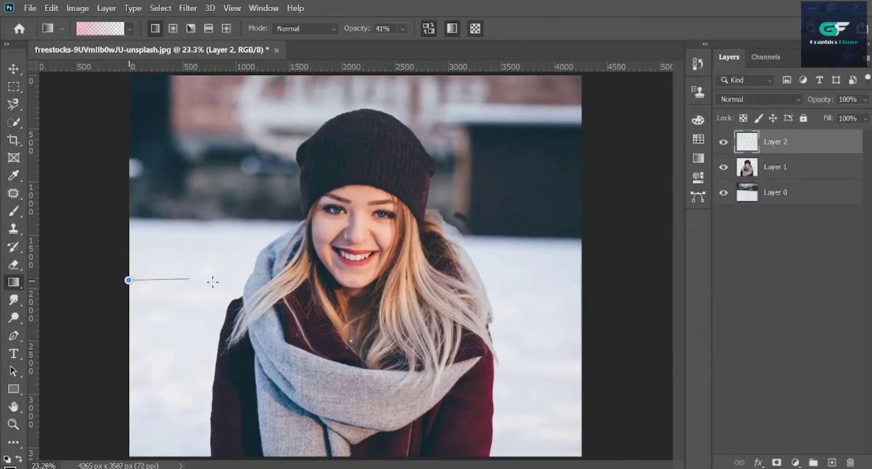
Try the pink-to-transparent gradient on Layer 2 from the right edge of the image at 41% gradient opacity.
{"action": "left_click_drag", "start_coordinate": [213, 282], "coordinate": [581, 282]}
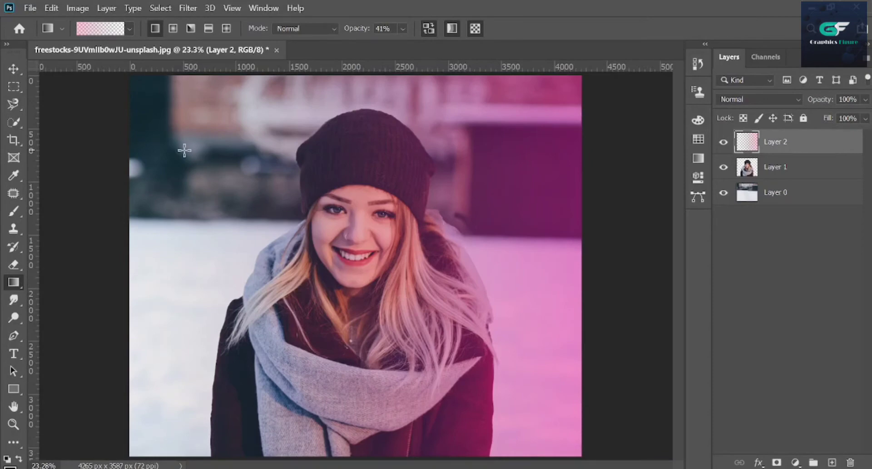
{"action": "left_click", "coordinate": [98, 33]}
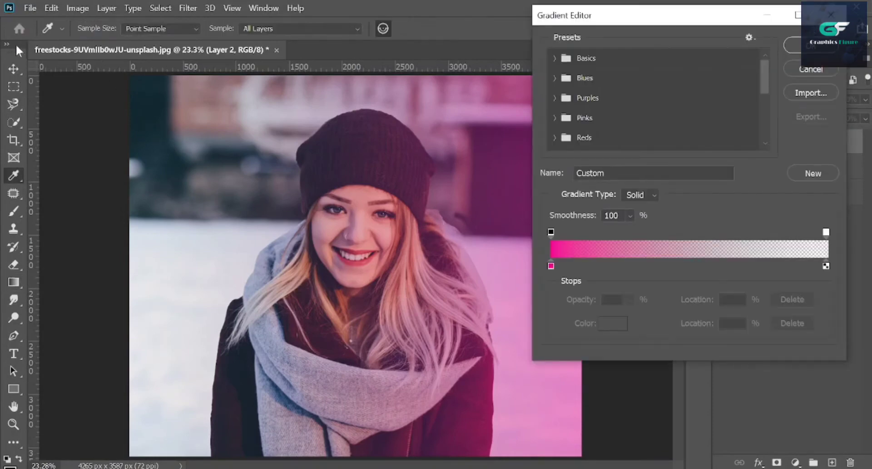
{"action": "left_click", "coordinate": [811, 70]}
Undo the faint pink gradient and redraw it on Layer 2 from the image's right edge to the left edge at 100% gradient opacity.
{"action": "left_click", "coordinate": [402, 30]}
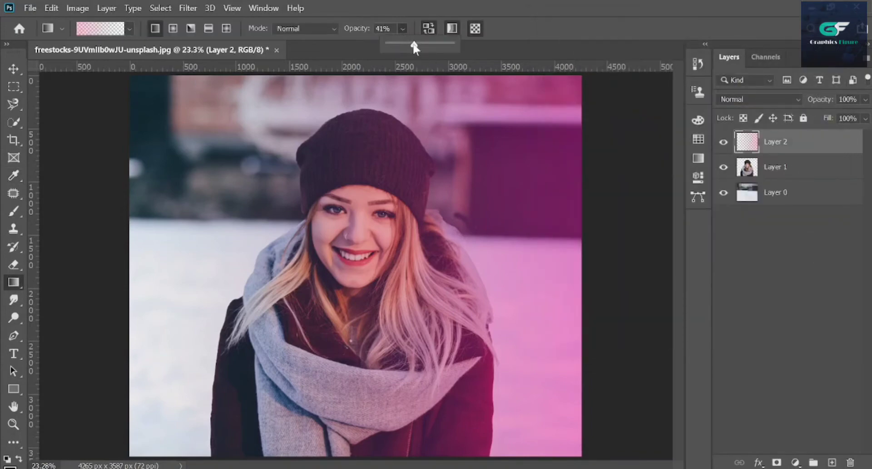
{"action": "left_click_drag", "start_coordinate": [413, 45], "coordinate": [470, 52]}
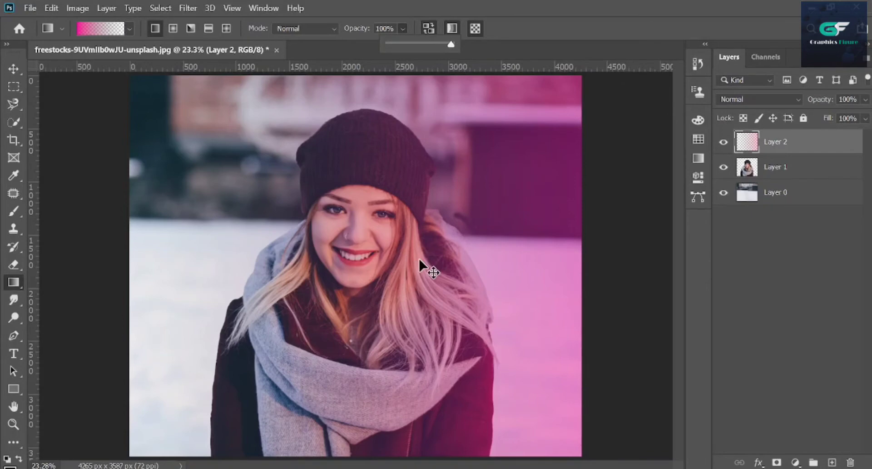
{"action": "key", "text": "ctrl+z"}
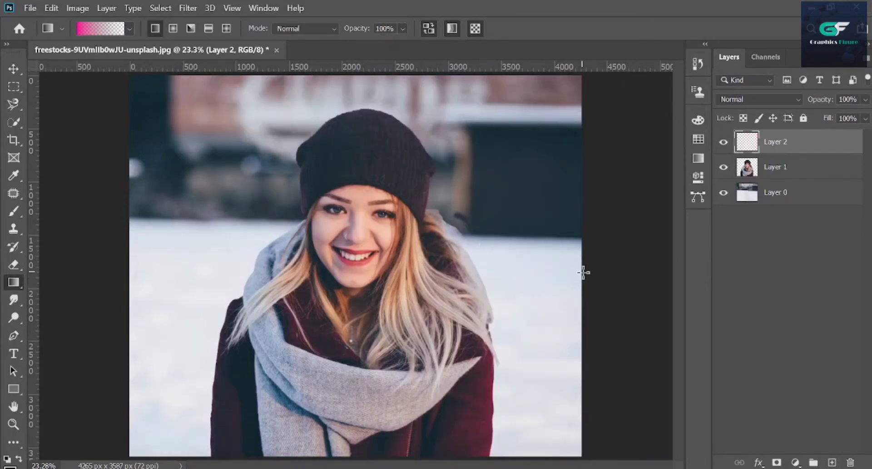
{"action": "left_click_drag", "start_coordinate": [127, 260], "coordinate": [585, 267]}
Change the gradient's starting color stop to blue #139cfc and draw the gradient on Layer 2 starting from the image's left edge.
{"action": "left_click", "coordinate": [84, 28]}
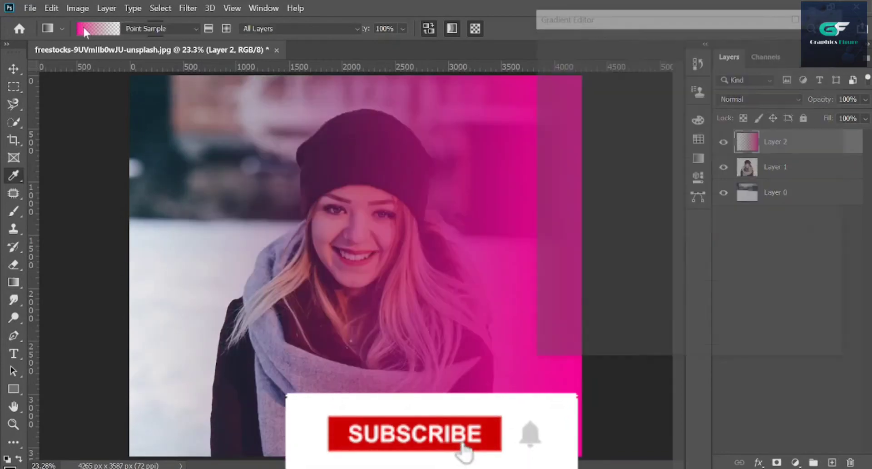
{"action": "left_click", "coordinate": [550, 264]}
{"action": "left_click", "coordinate": [616, 322]}
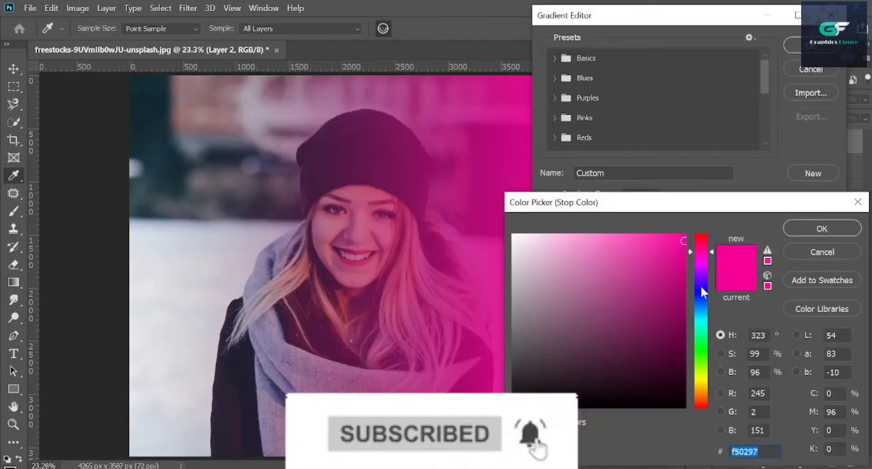
{"action": "left_click", "coordinate": [703, 309]}
{"action": "left_click", "coordinate": [674, 237]}
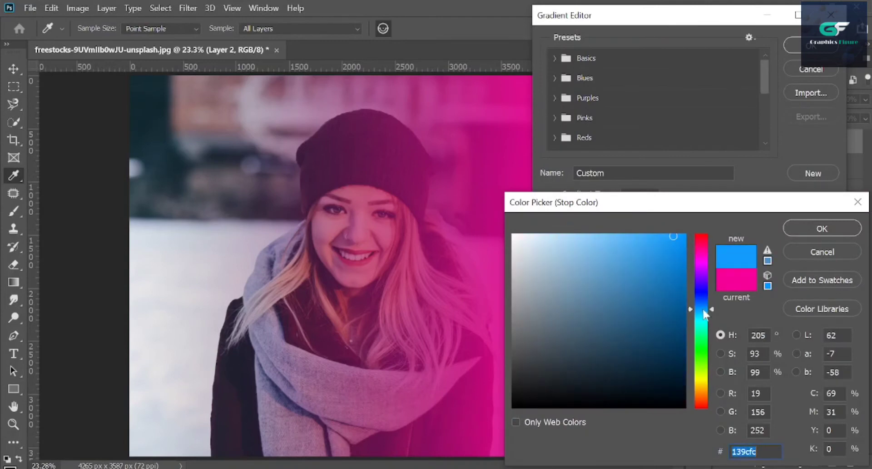
{"action": "left_click", "coordinate": [785, 230]}
{"action": "left_click", "coordinate": [827, 50]}
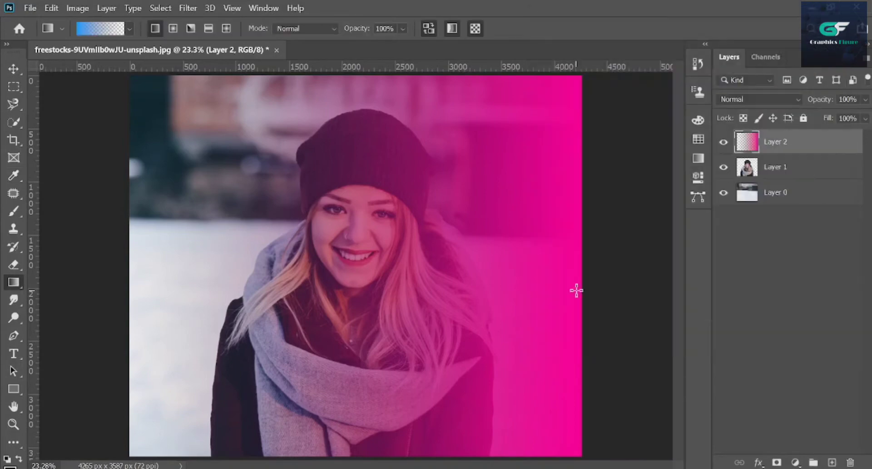
{"action": "left_click_drag", "start_coordinate": [433, 267], "coordinate": [129, 261]}
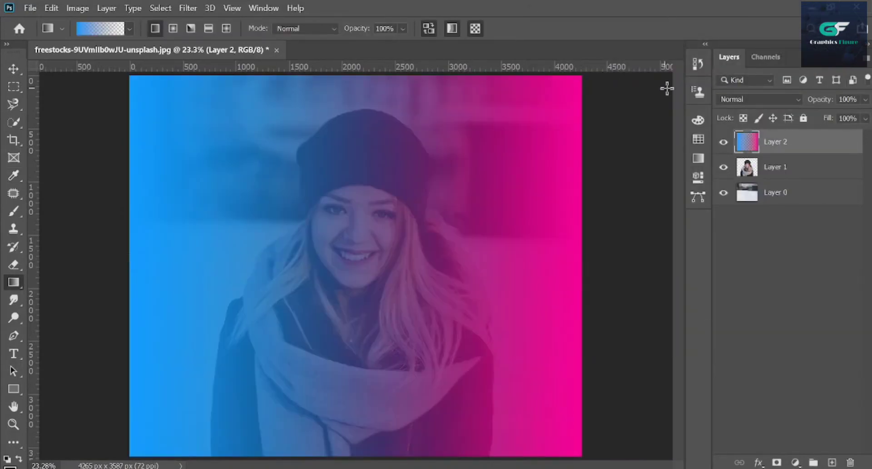
Set Layer 2 to the Overlay blend mode and place a duplicate of it between Layer 1 and Layer 0.
{"action": "left_click", "coordinate": [767, 97]}
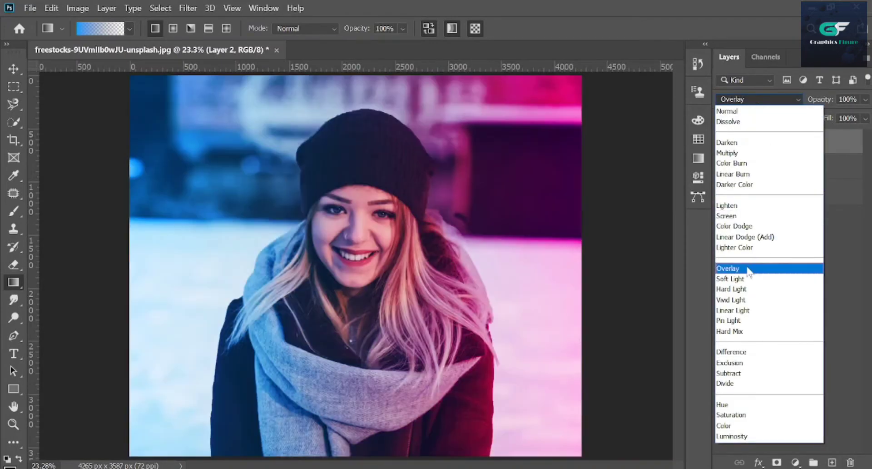
{"action": "left_click", "coordinate": [748, 269]}
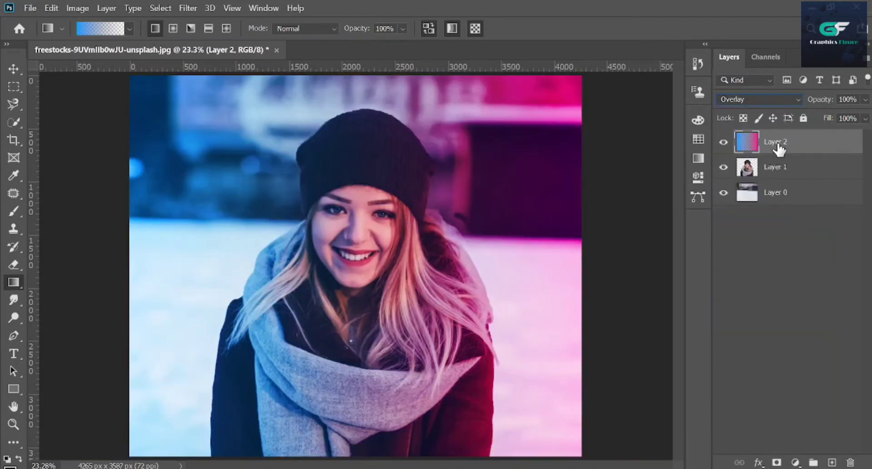
{"action": "key", "text": "ctrl+j"}
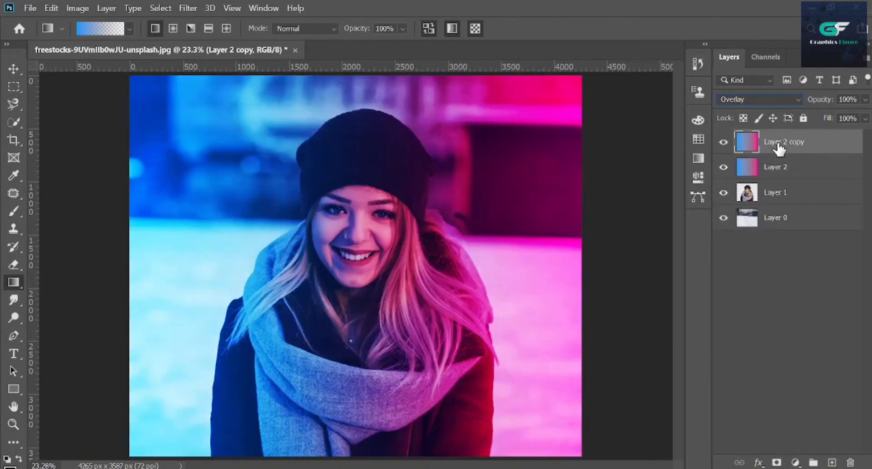
{"action": "left_click_drag", "start_coordinate": [778, 144], "coordinate": [786, 207]}
Clip Layer 2 to the Layer 1 cutout and set the blend mode of Layer 2 copy to Hue.
{"action": "left_click", "coordinate": [772, 152]}
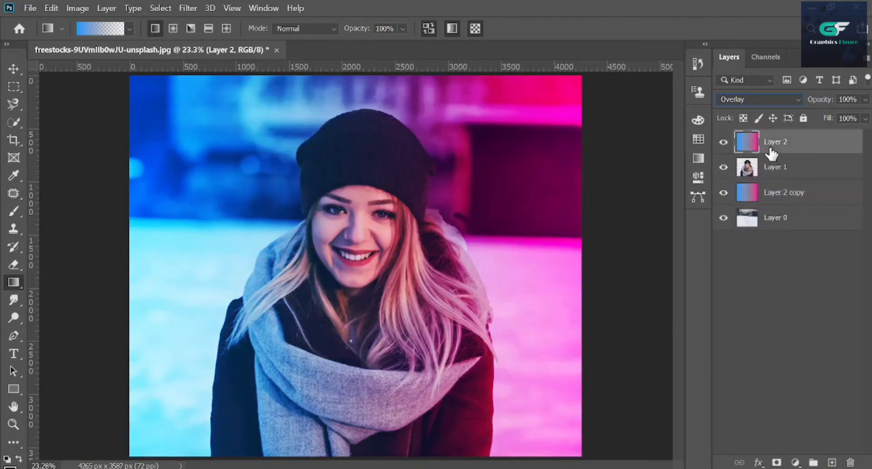
{"action": "left_click", "coordinate": [766, 151], "text": "alt"}
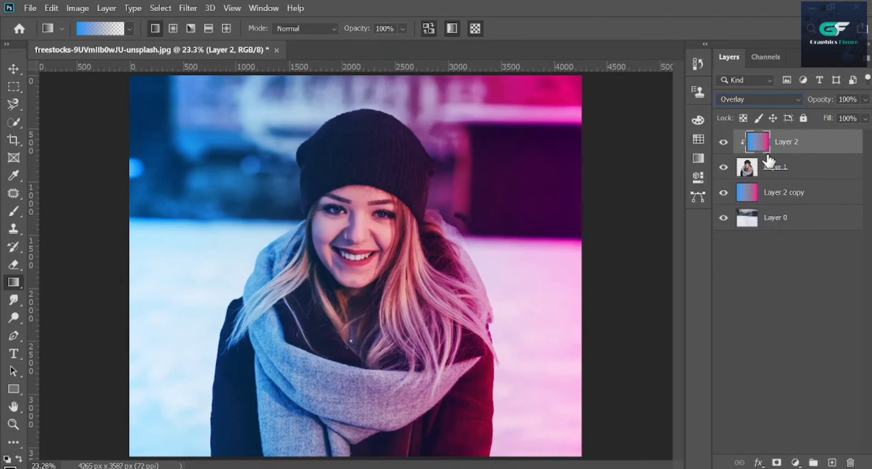
{"action": "left_click", "coordinate": [800, 200]}
{"action": "left_click", "coordinate": [763, 99]}
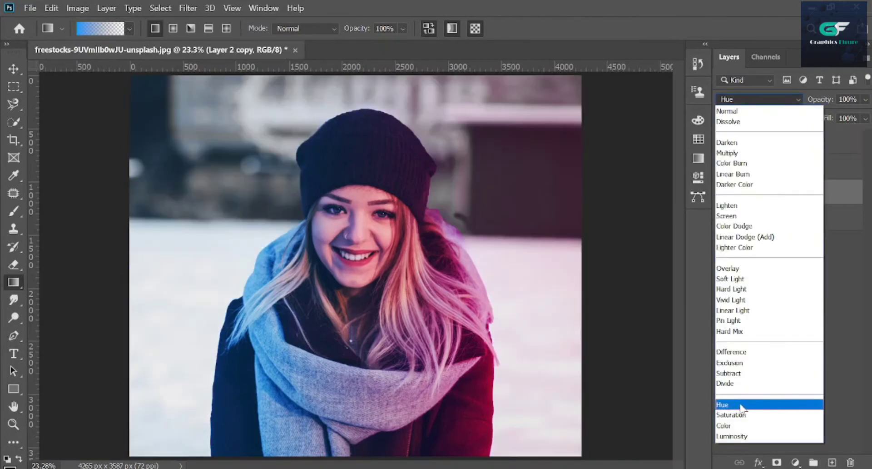
{"action": "left_click", "coordinate": [741, 405]}
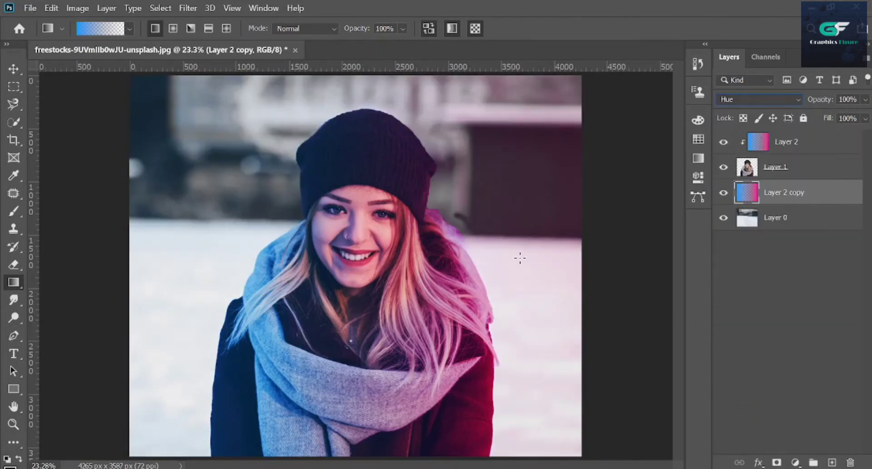
Clean up the edge of the Layer 1 cutout around her hair and scarf with the Eraser at 70% opacity and 61% flow.
{"action": "left_click", "coordinate": [768, 173]}
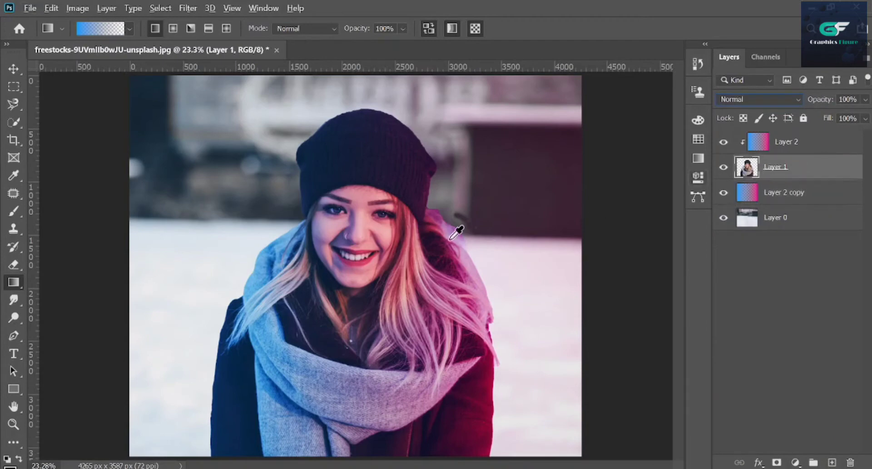
{"action": "scroll", "coordinate": [450, 250], "scroll_direction": "up", "scroll_amount": 5}
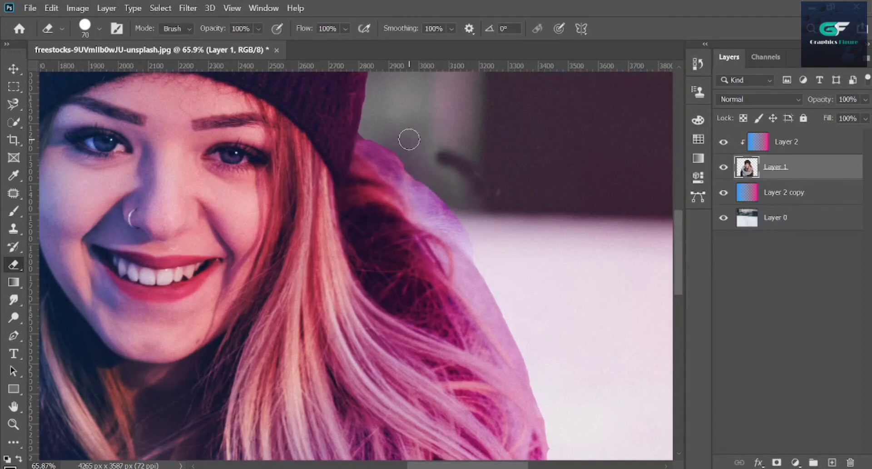
{"action": "left_click", "coordinate": [256, 27]}
{"action": "left_click", "coordinate": [242, 44]}
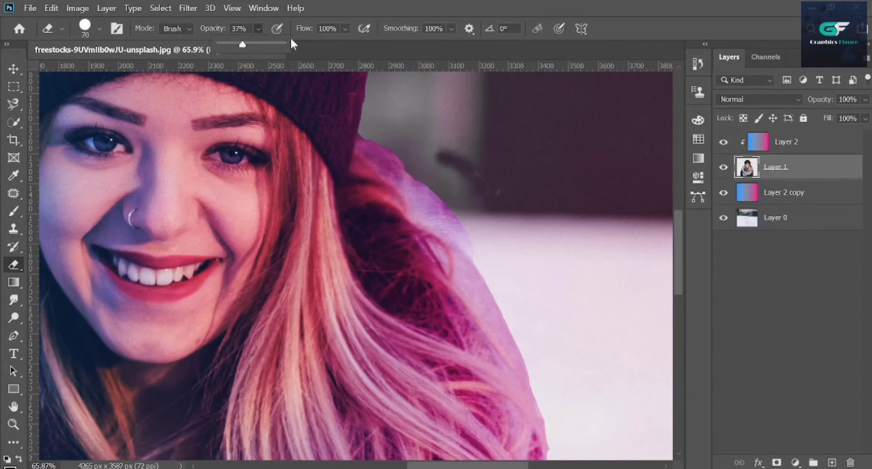
{"action": "left_click", "coordinate": [345, 28]}
{"action": "left_click", "coordinate": [345, 44]}
{"action": "left_click", "coordinate": [378, 131]}
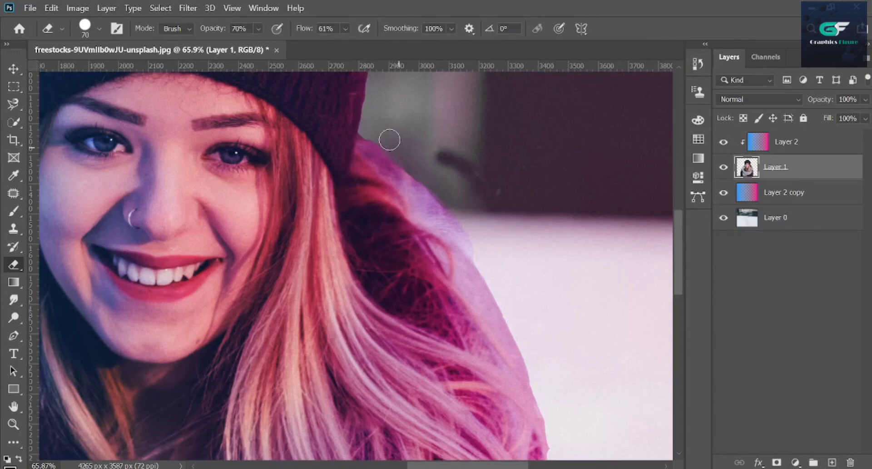
{"action": "left_click_drag", "start_coordinate": [574, 387], "coordinate": [508, 200]}
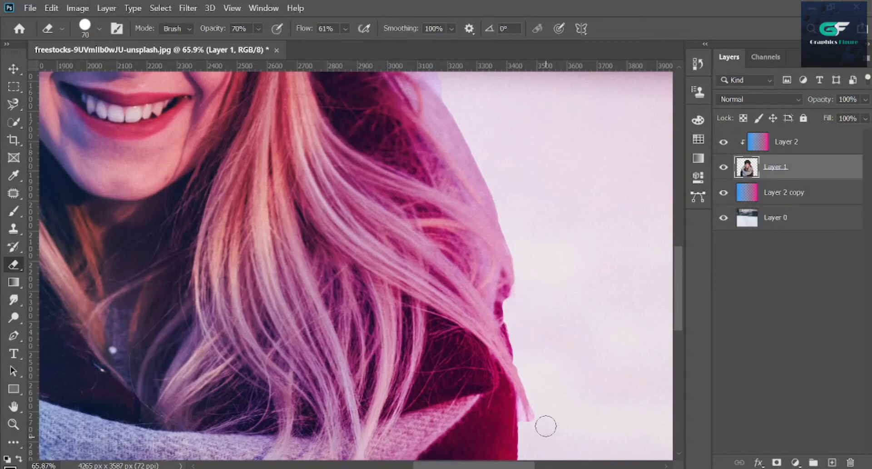
{"action": "key", "text": "ctrl+0"}
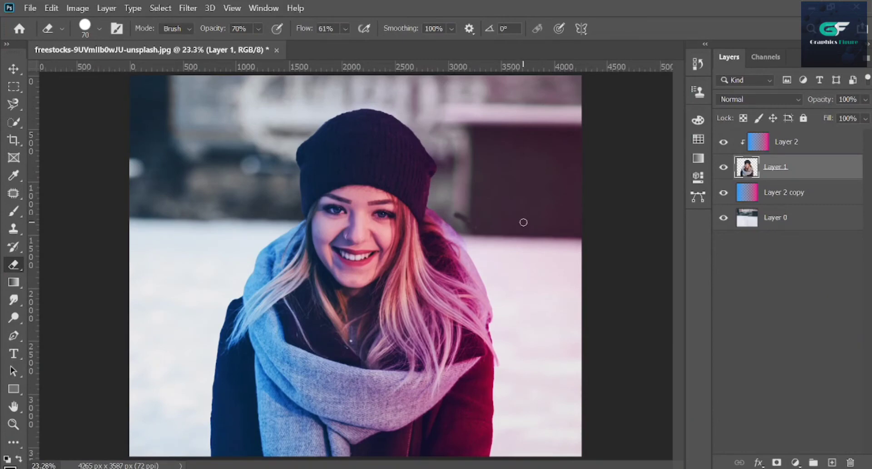
Try Layer 2 at 55% opacity, raise it back to nearly full opacity, and deselect all layers.
{"action": "left_click", "coordinate": [803, 141]}
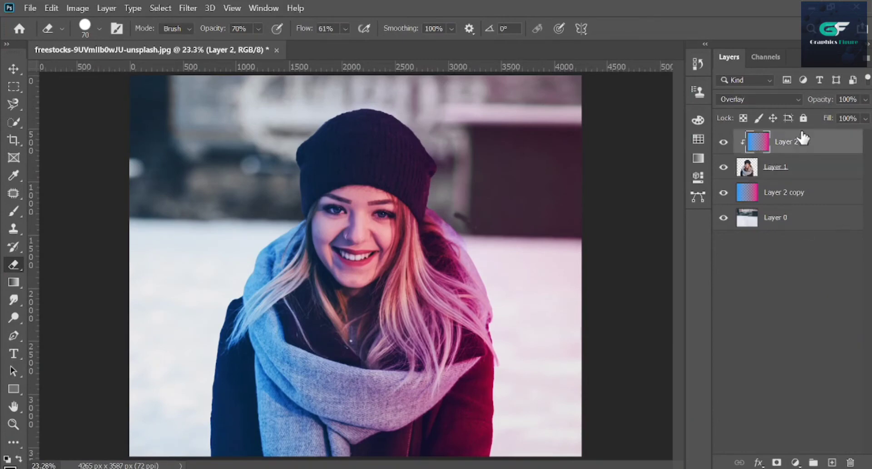
{"action": "left_click", "coordinate": [866, 100]}
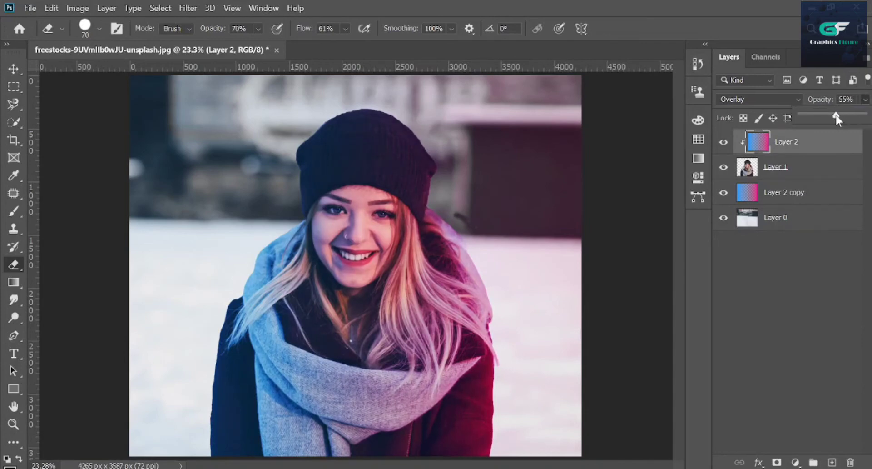
{"action": "left_click_drag", "start_coordinate": [837, 117], "coordinate": [866, 115]}
{"action": "left_click", "coordinate": [788, 296]}
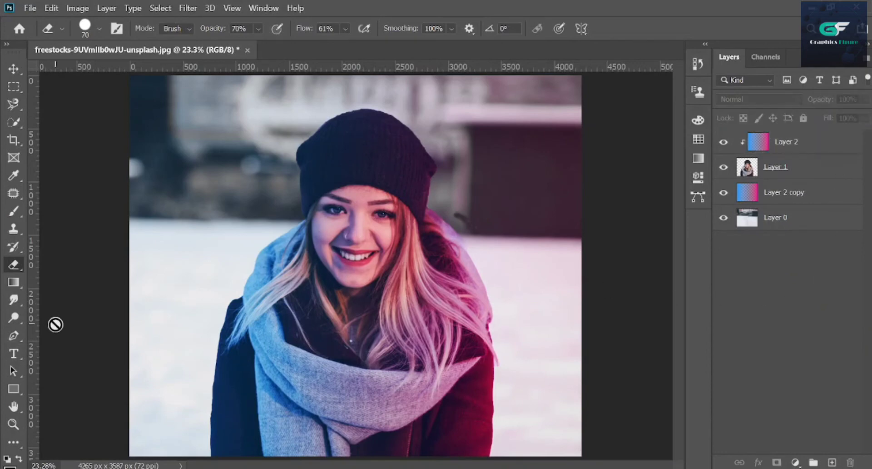
{"action": "scroll", "coordinate": [348, 251], "scroll_direction": "up", "scroll_amount": 5}
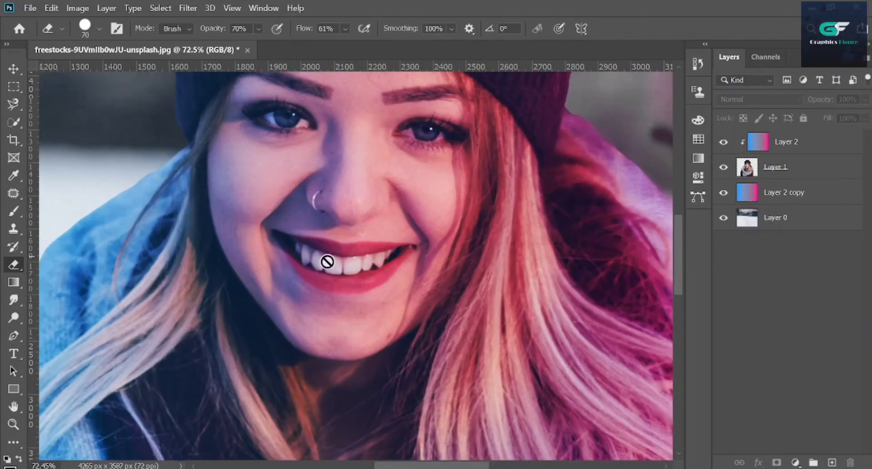
{"action": "scroll", "coordinate": [331, 265], "scroll_direction": "down", "scroll_amount": 5}
{"action": "scroll", "coordinate": [332, 268], "scroll_direction": "down", "scroll_amount": 1}
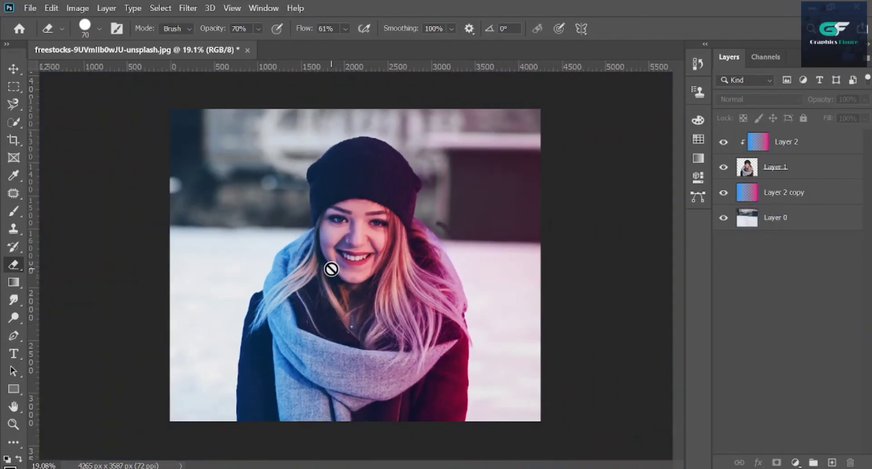
{"action": "scroll", "coordinate": [331, 268], "scroll_direction": "up", "scroll_amount": 1}
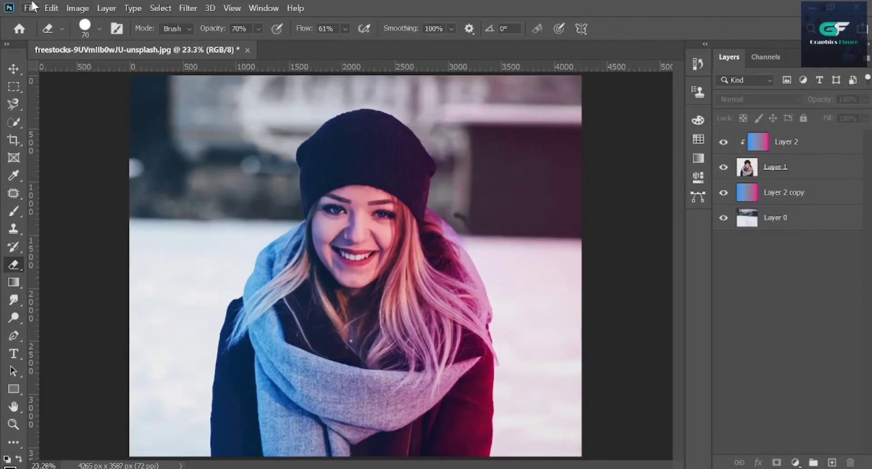
Start a Save for Web export of the portrait and scale the image size to 50 percent.
{"action": "left_click", "coordinate": [31, 7]}
{"action": "mouse_move", "coordinate": [78, 198]}
{"action": "left_click", "coordinate": [261, 249]}
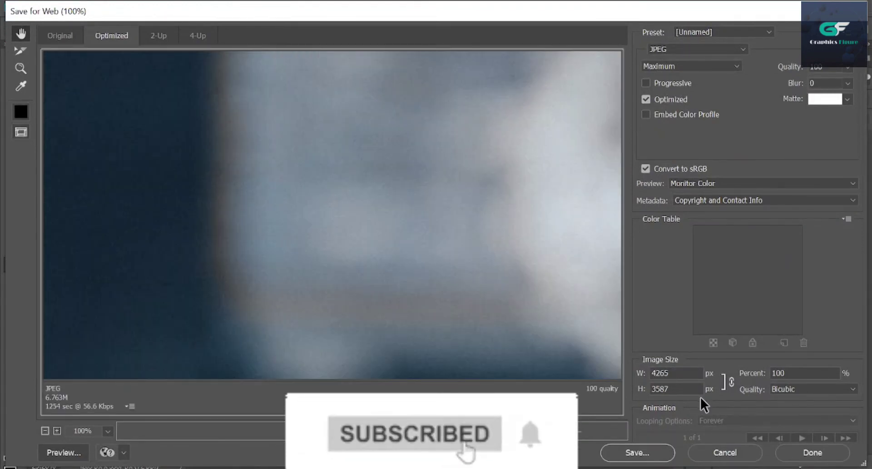
{"action": "left_click", "coordinate": [799, 372]}
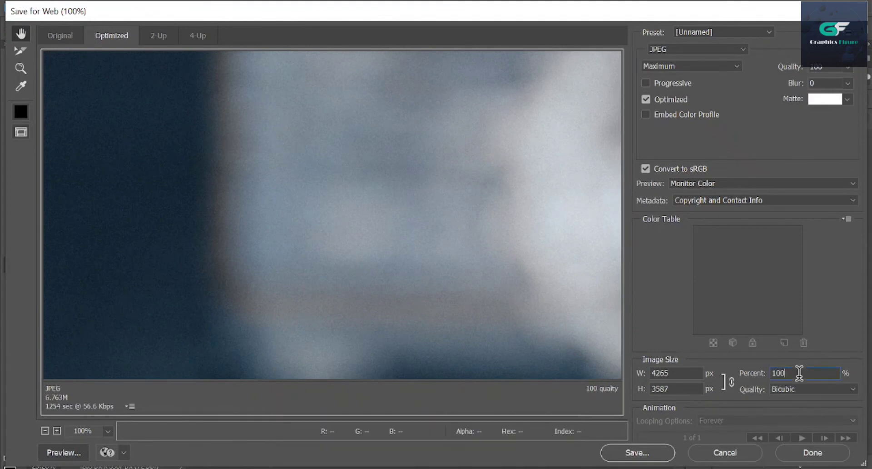
{"action": "type", "text": "50"}
Save the optimized JPEG in the Downloads folder under the file name Color effect.
{"action": "left_click", "coordinate": [636, 452]}
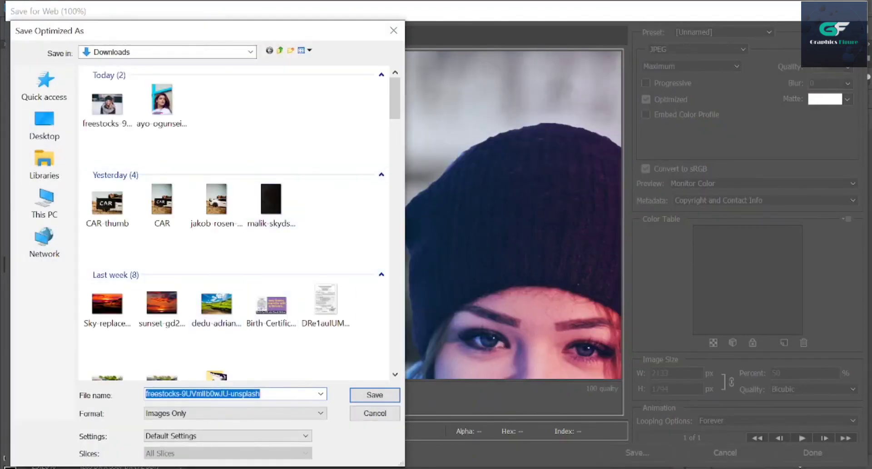
{"action": "type", "text": "Color effect"}
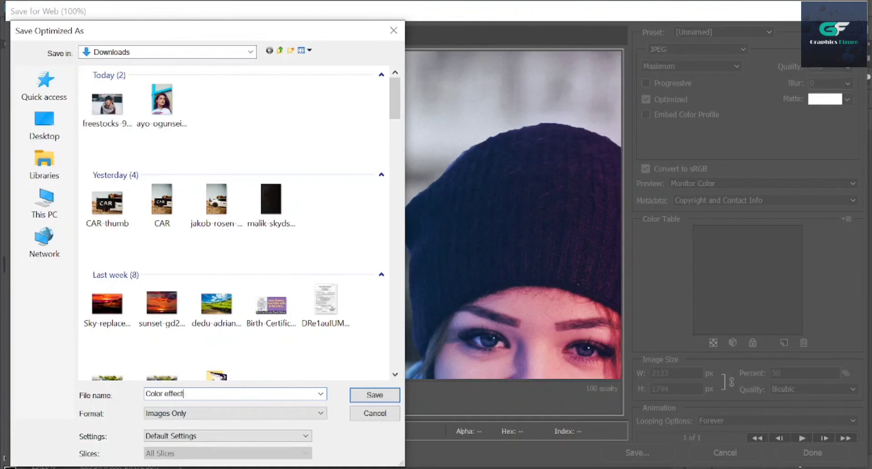
{"action": "key", "text": "Return"}
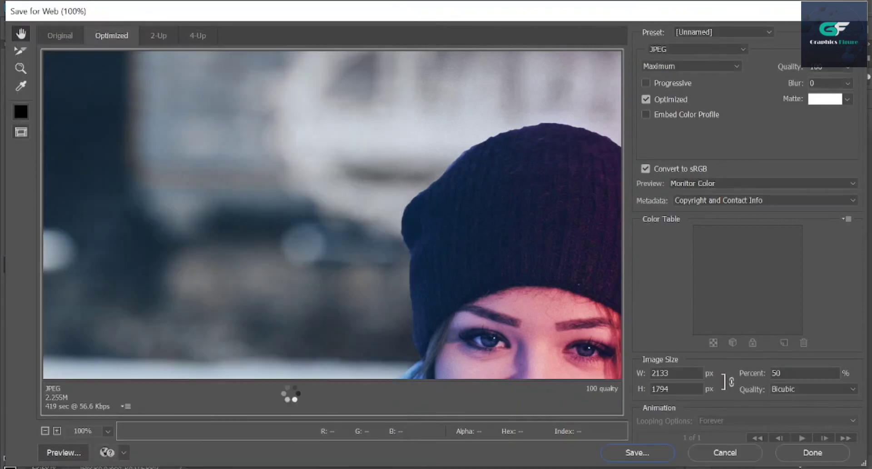